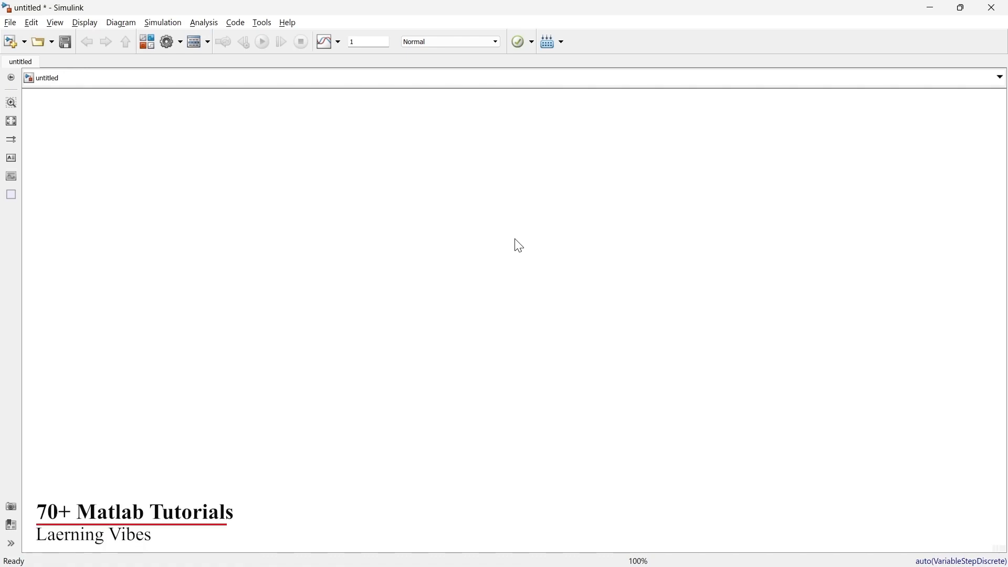
- Add a Sine Wave block from the Sources library and place it in the upper-left area of the model canvas
left_click(146, 42)
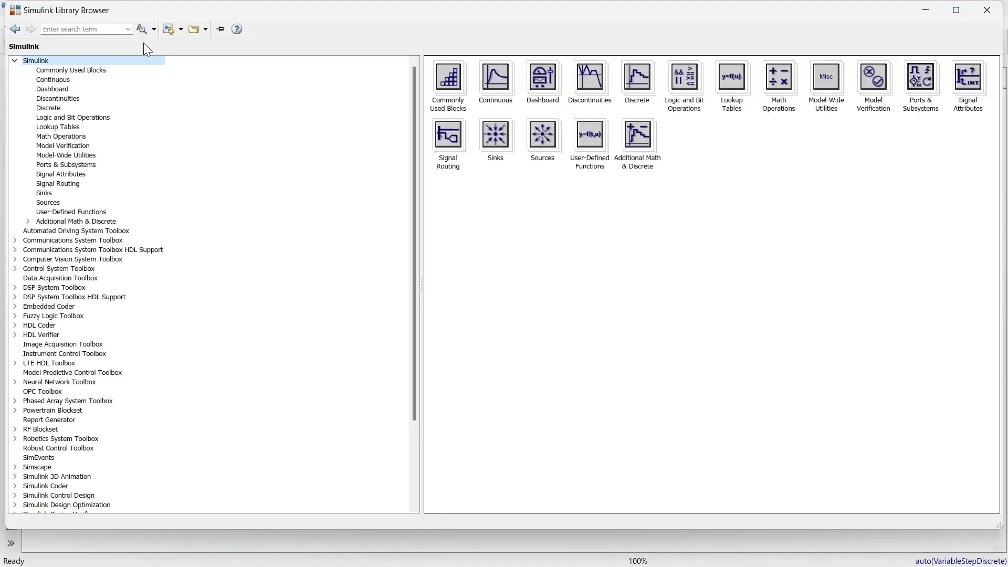
left_click(48, 203)
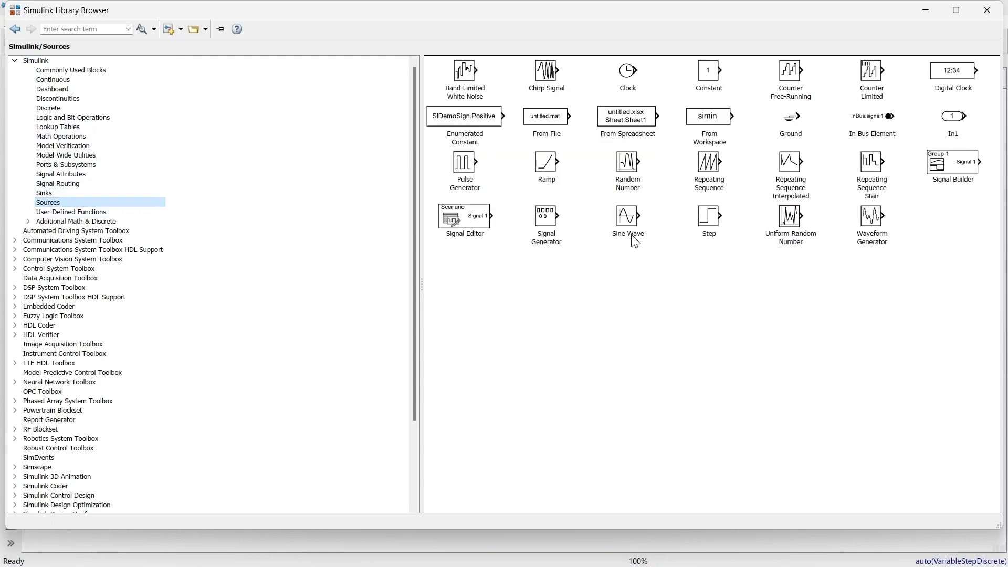
left_click(599, 231)
right_click(618, 221)
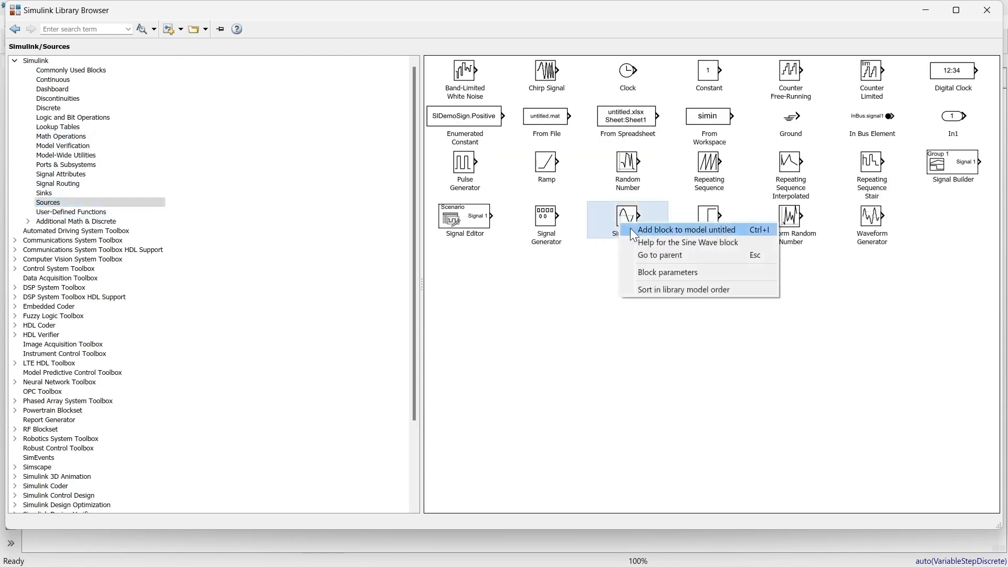
left_click(631, 229)
left_click(926, 15)
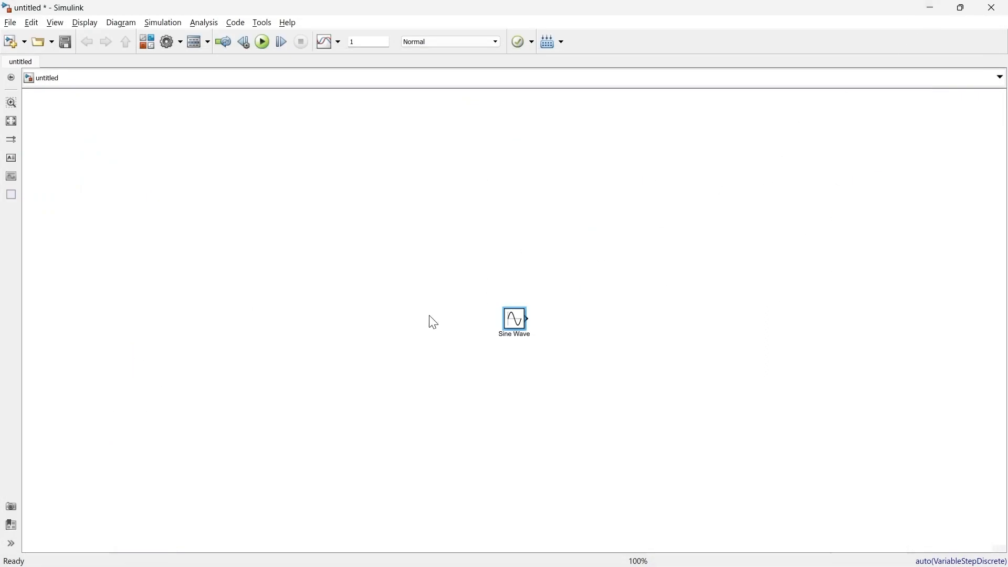
left_click_drag(515, 324, 165, 198)
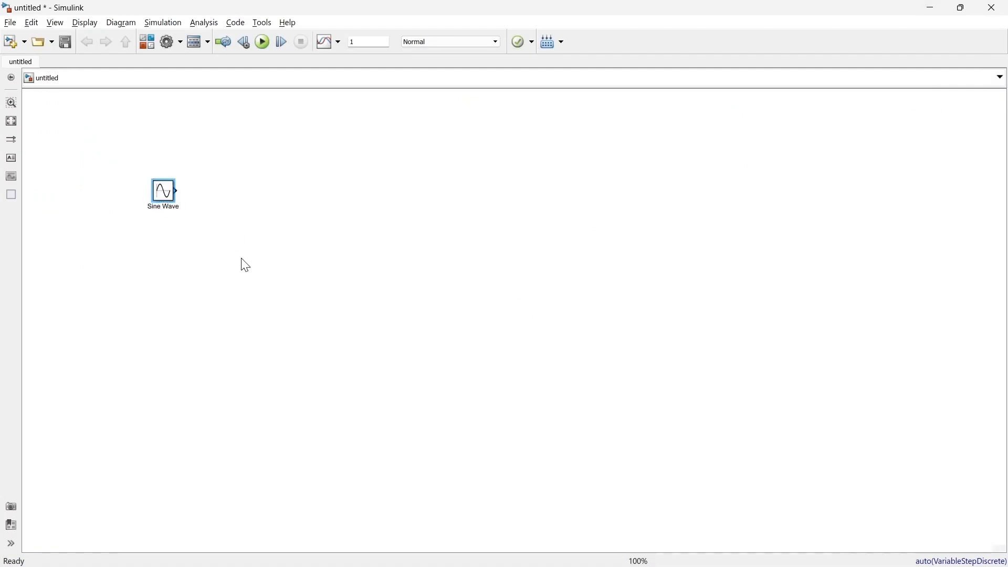
- Set the Sine Wave block's amplitude to 10 and its frequency to 50*2*pi rad/sec
double_click(165, 195)
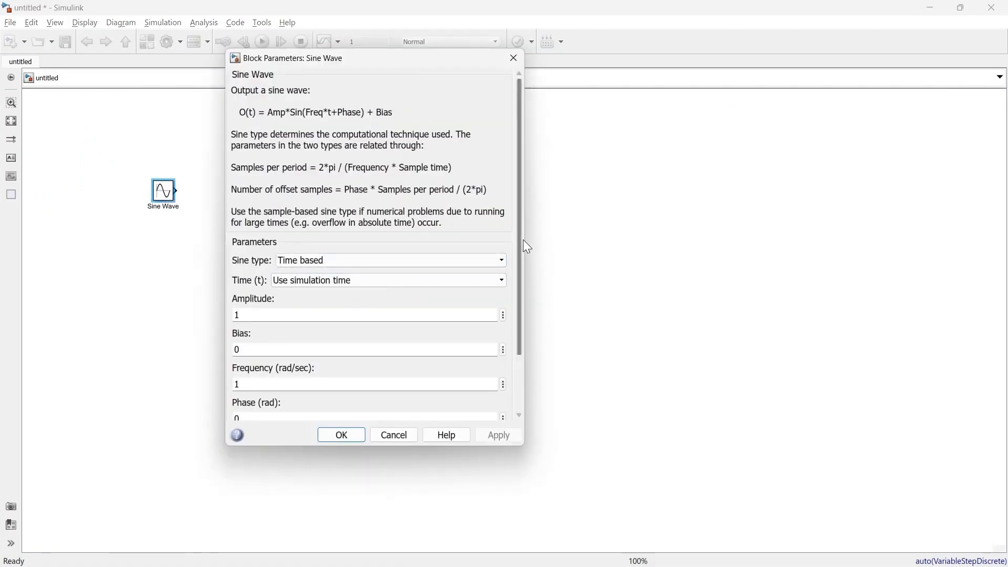
left_click_drag(523, 239, 517, 341)
double_click(273, 240)
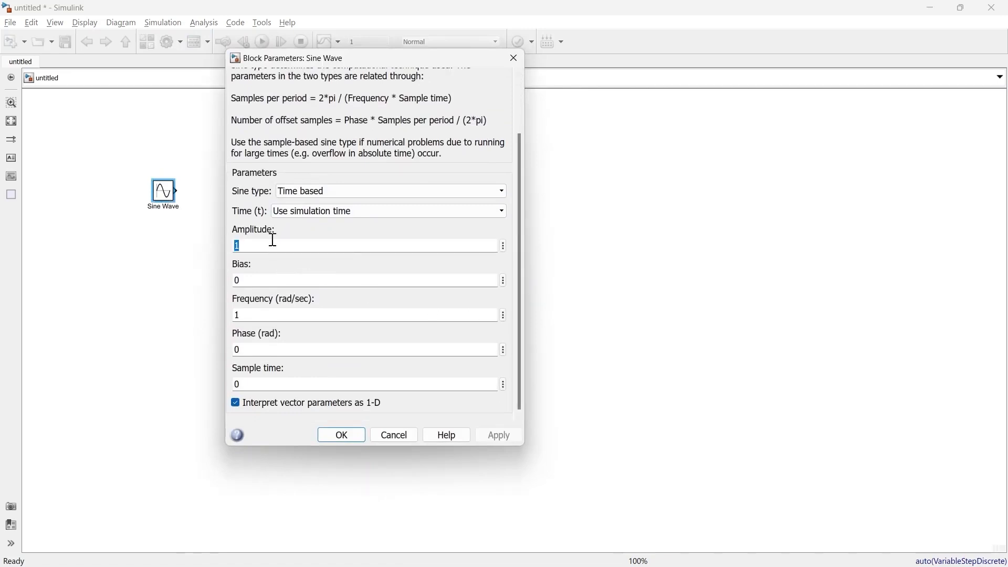
type("10")
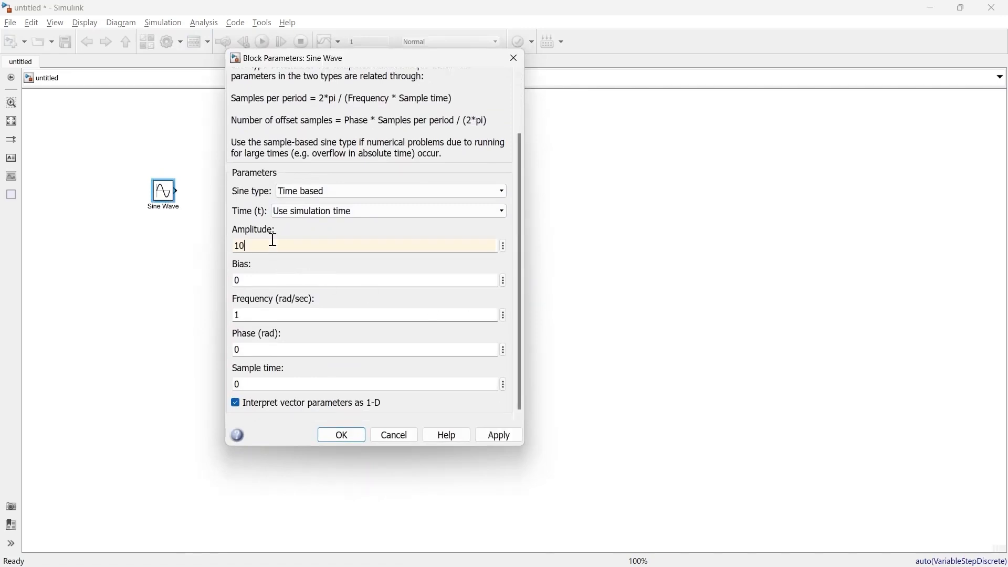
double_click(263, 320)
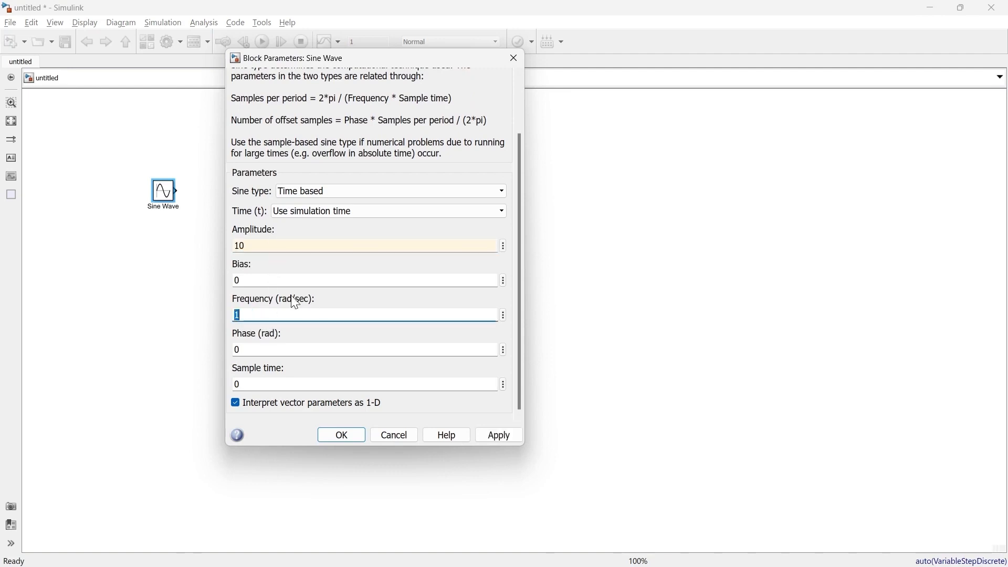
left_click_drag(313, 302, 295, 306)
left_click(254, 333)
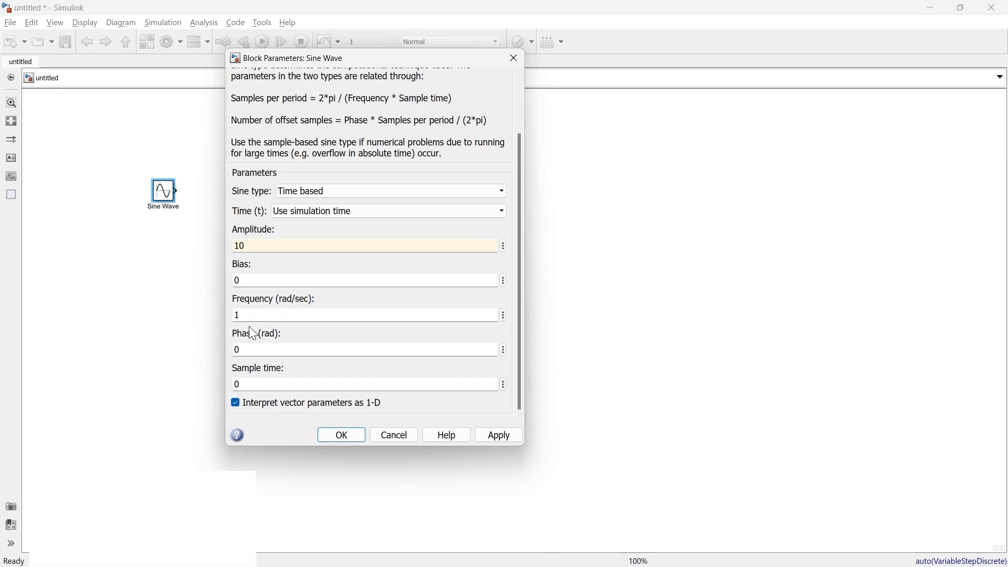
double_click(254, 319)
type("50")
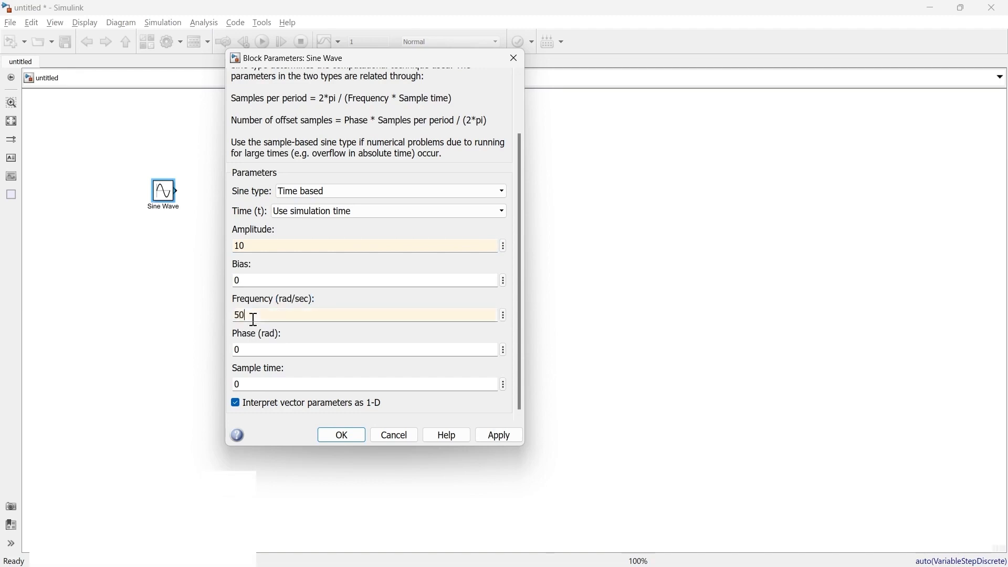
type("*2*pi")
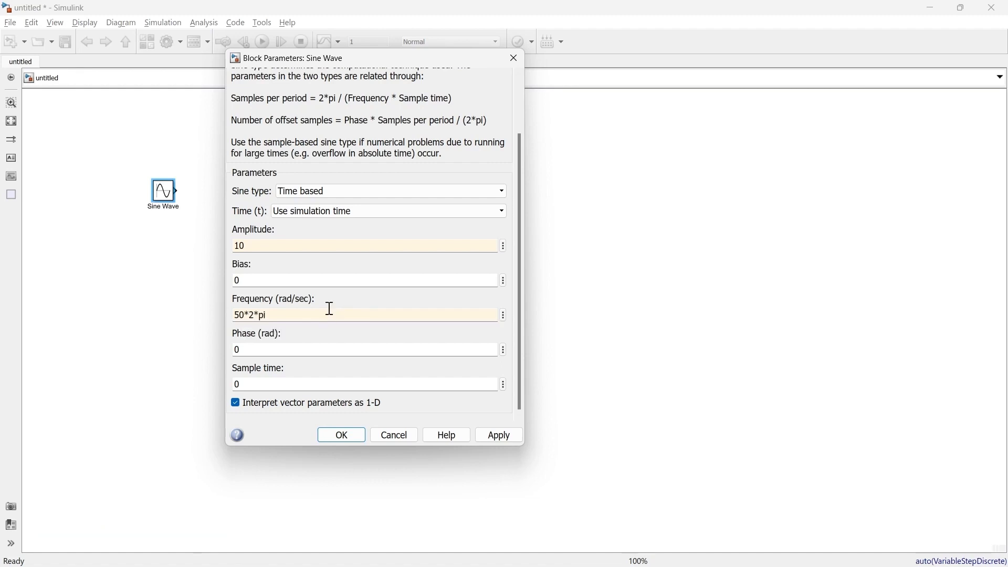
left_click(351, 438)
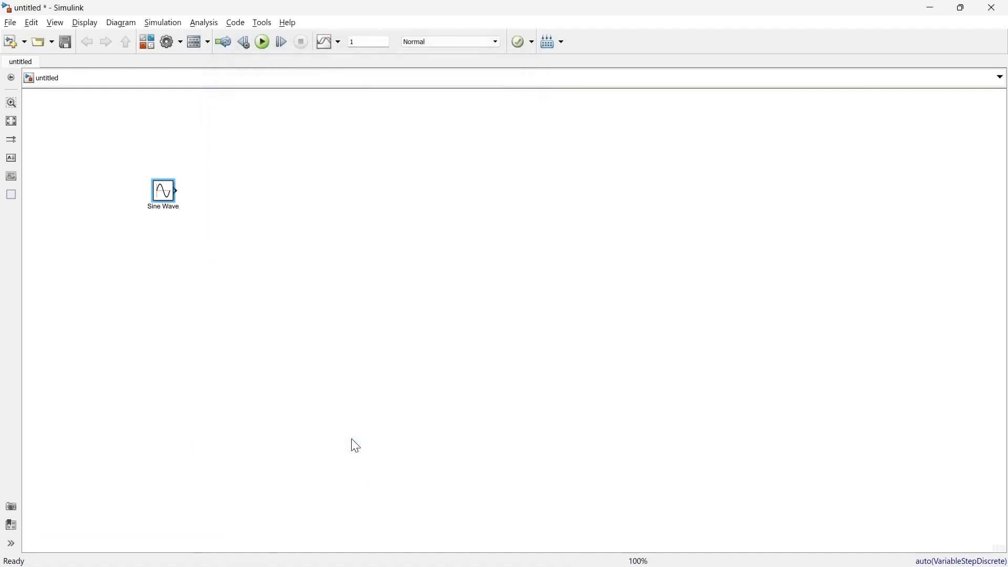
- Insert a Scope block beside the Sine Wave block, connected to its output
double_click(244, 203)
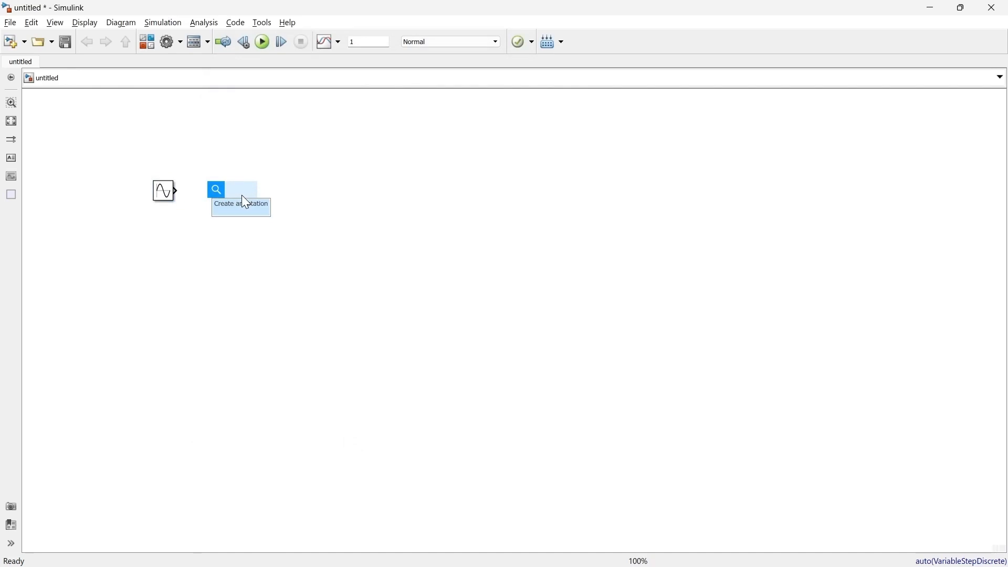
type("scop")
left_click(246, 204)
- Run the simulation with a stop time of 0.04 and inspect the sine waveform in the Scope
double_click(367, 40)
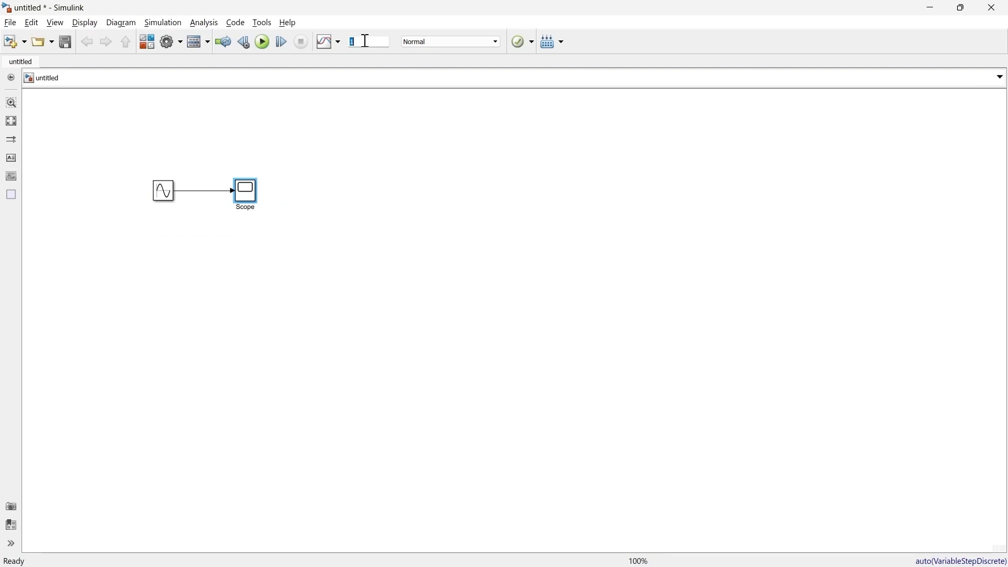
type("0.04")
left_click(262, 44)
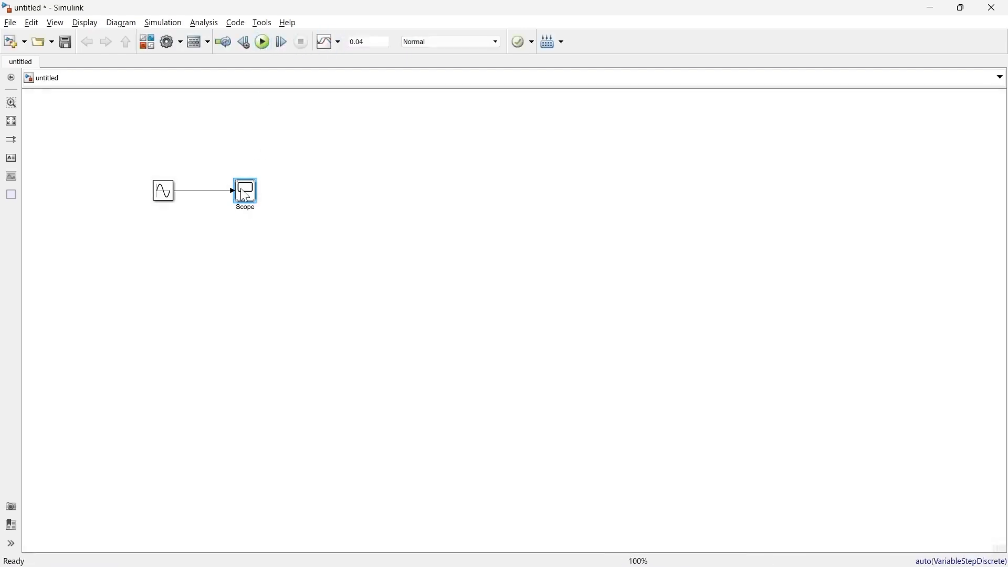
double_click(248, 198)
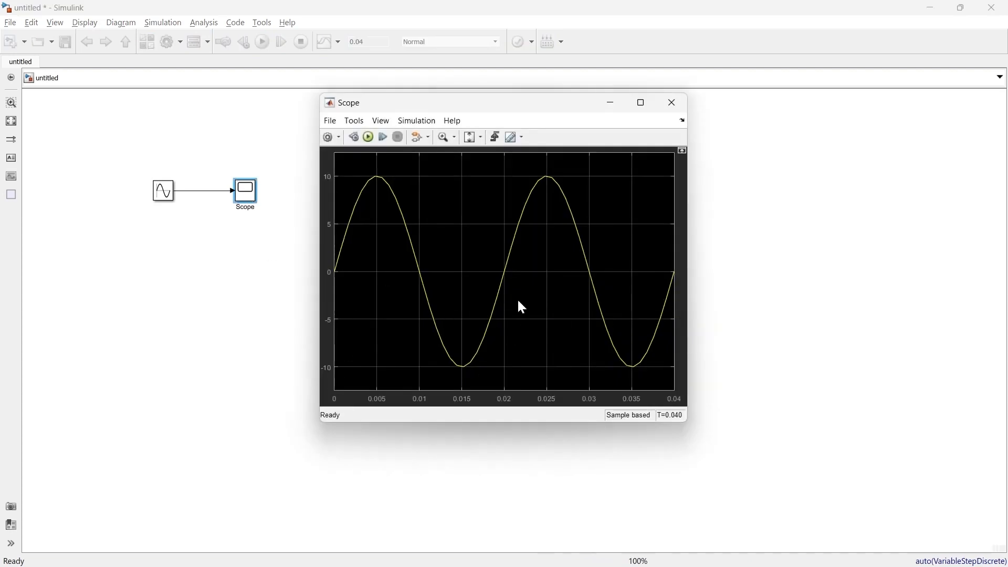
left_click(672, 107)
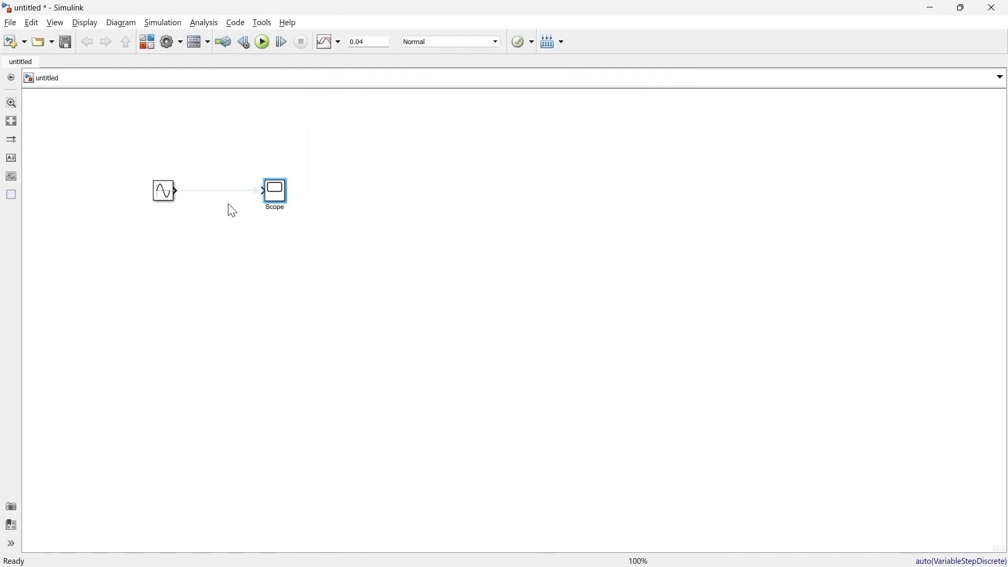
- Place an Add block from the Math Operations library between the sine source and the Scope, and connect the source to its first input
left_click(147, 42)
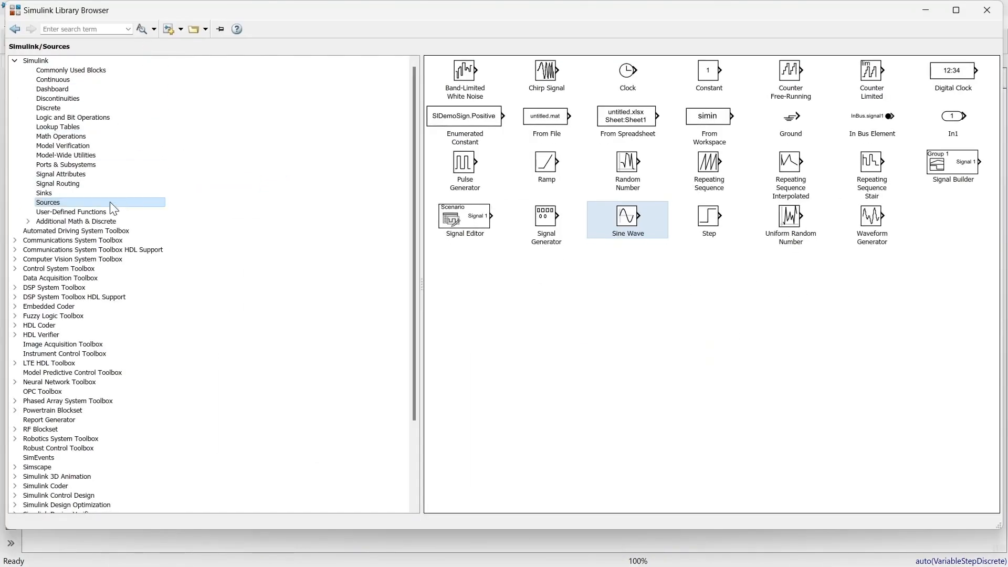
left_click(56, 137)
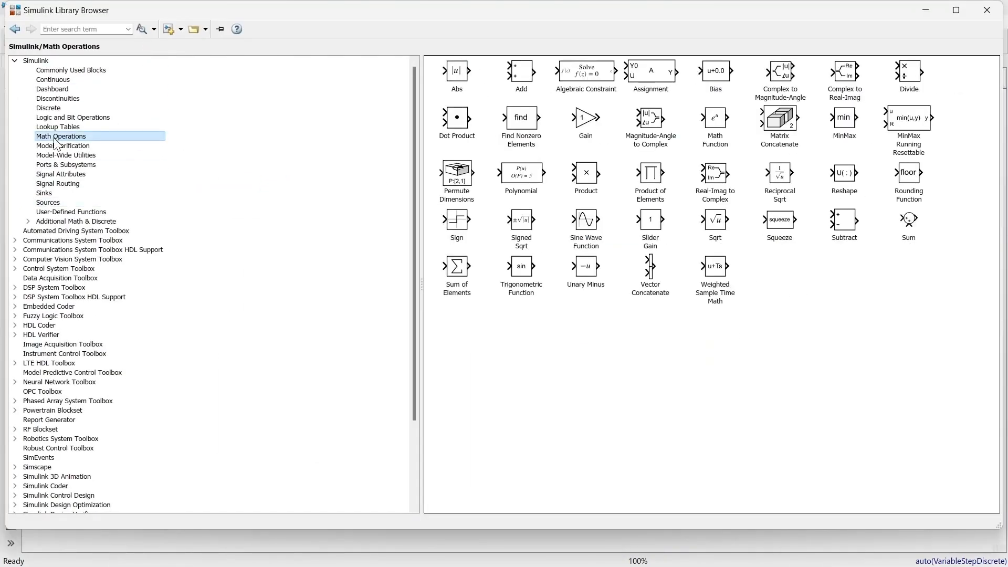
left_click(523, 79)
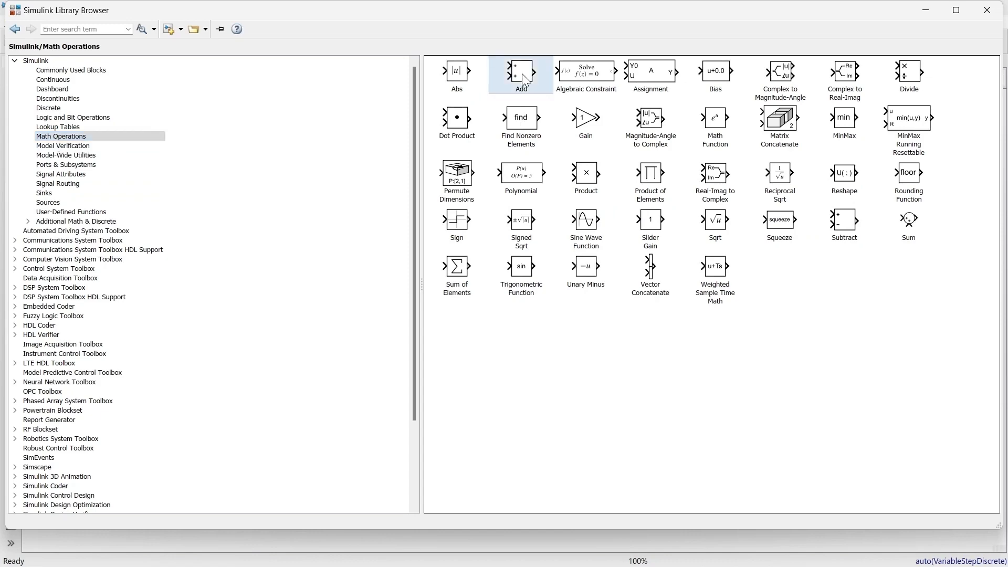
right_click(523, 78)
left_click(533, 82)
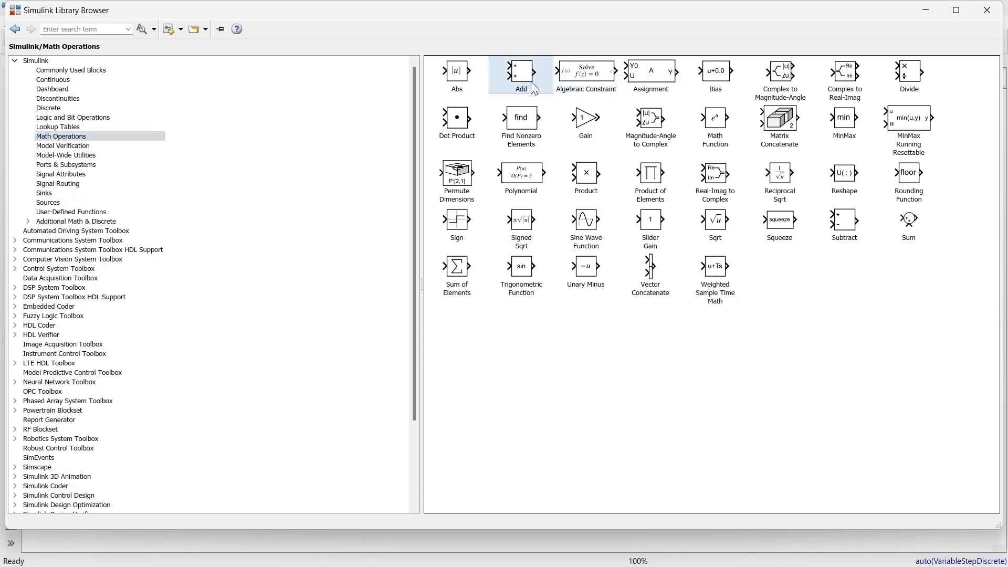
left_click(932, 11)
left_click_drag(518, 328, 430, 216)
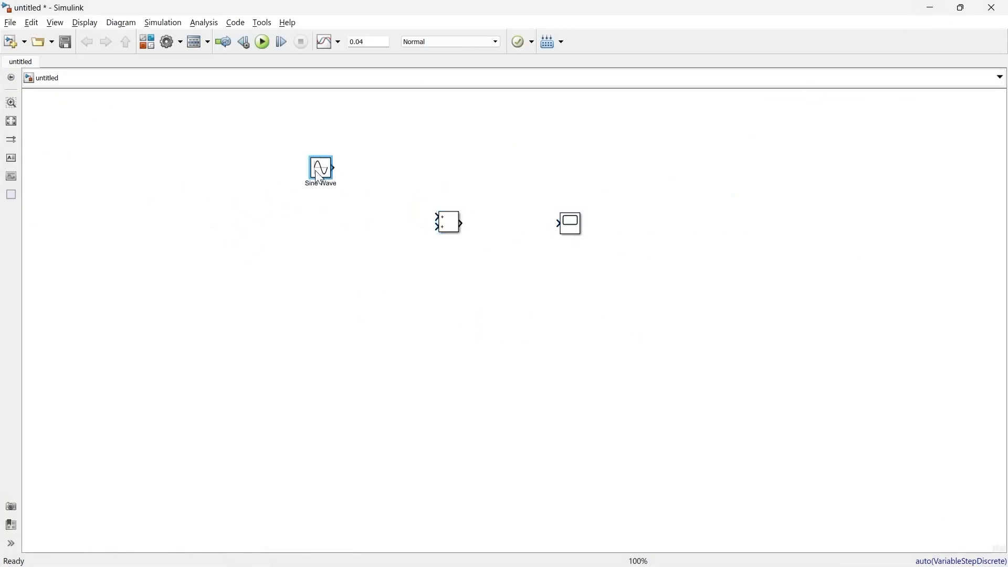
left_click_drag(320, 184, 438, 216)
- Create four copies of the Sine Wave block below the original and rename the original Fundamental
key("ctrl+c")
key("ctrl+v")
key("ctrl+v")
key("ctrl+v")
key("ctrl+v")
left_click(357, 187)
type("Fundamental")
- Set the Sine Wave1 block's amplitude to 1 and its frequency to 150*2*pi rad/sec
double_click(358, 204)
left_click(520, 263)
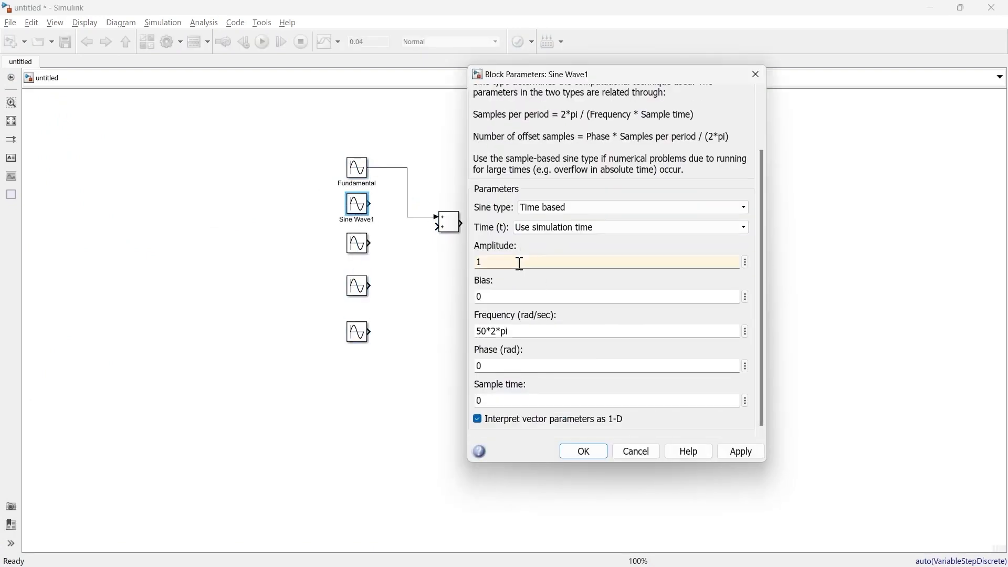
left_click(486, 331)
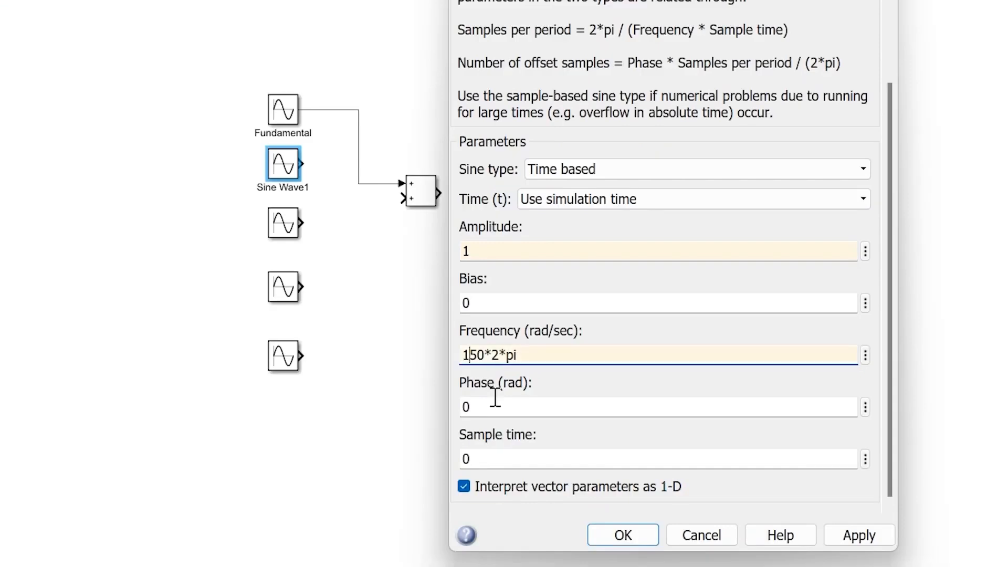
type("1")
left_click(609, 541)
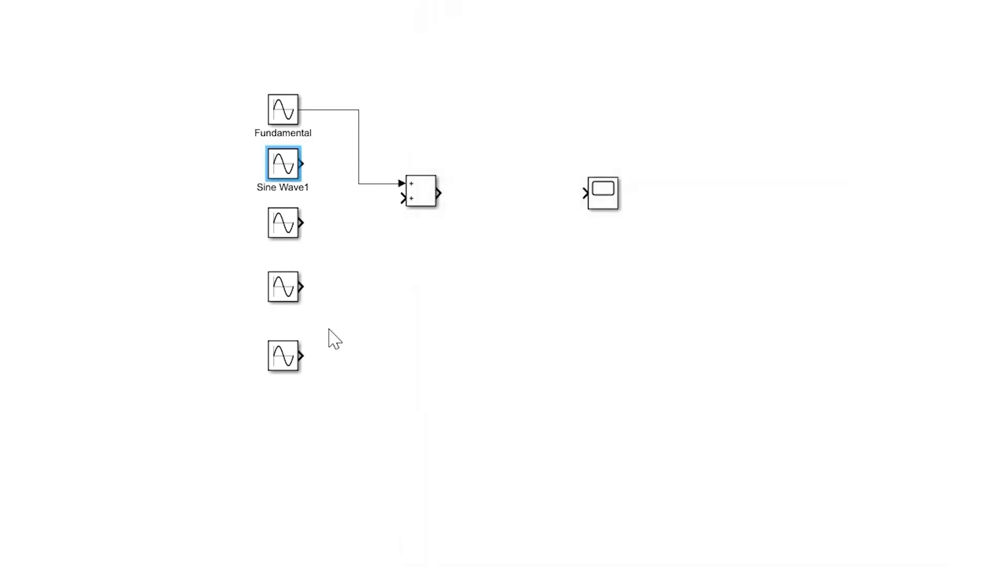
- Set the Sine Wave2 block's amplitude to 1 and its frequency to 300*2*pi rad/sec
double_click(284, 223)
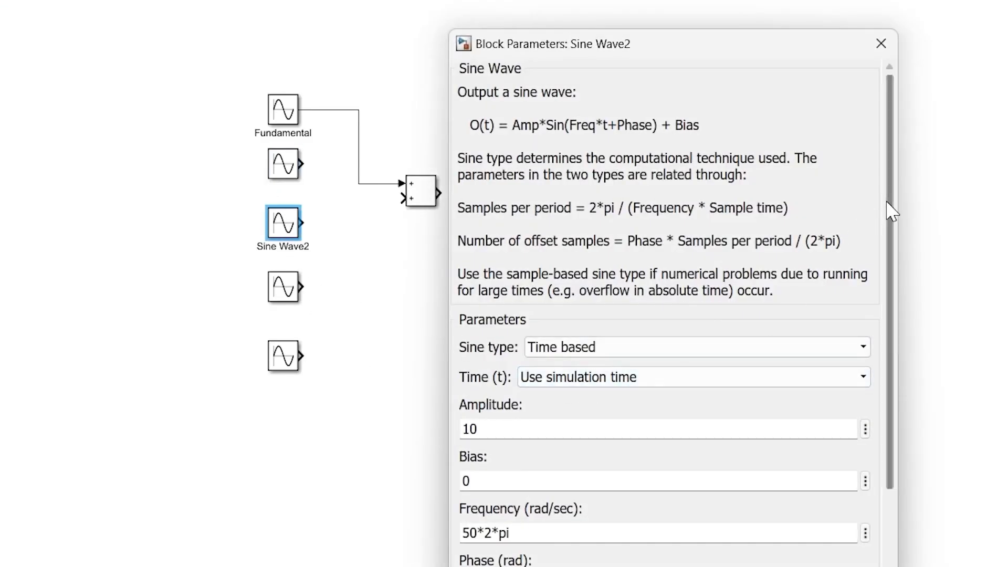
scroll(888, 214, "down", 3)
double_click(555, 317)
type("1")
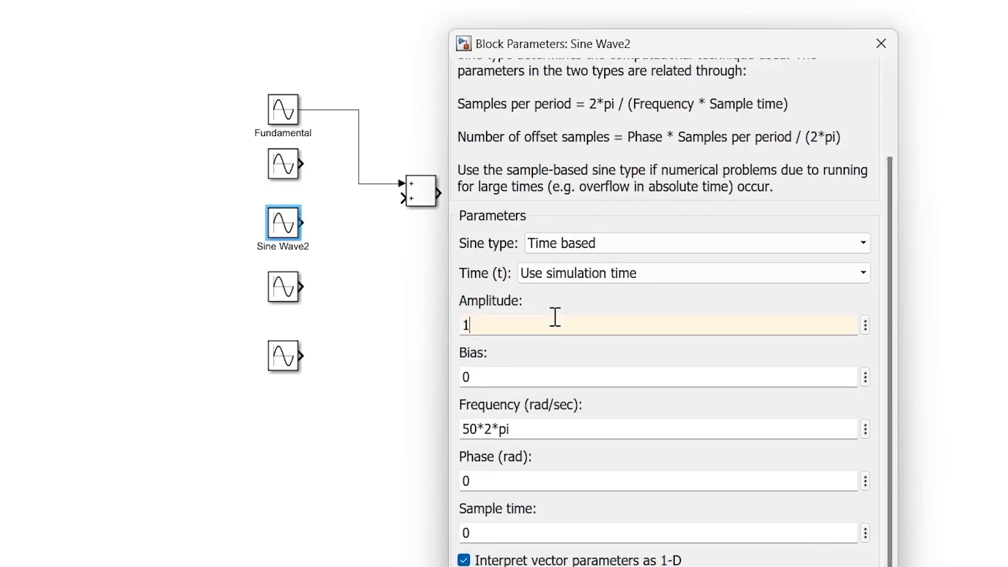
double_click(474, 429)
left_click(474, 429)
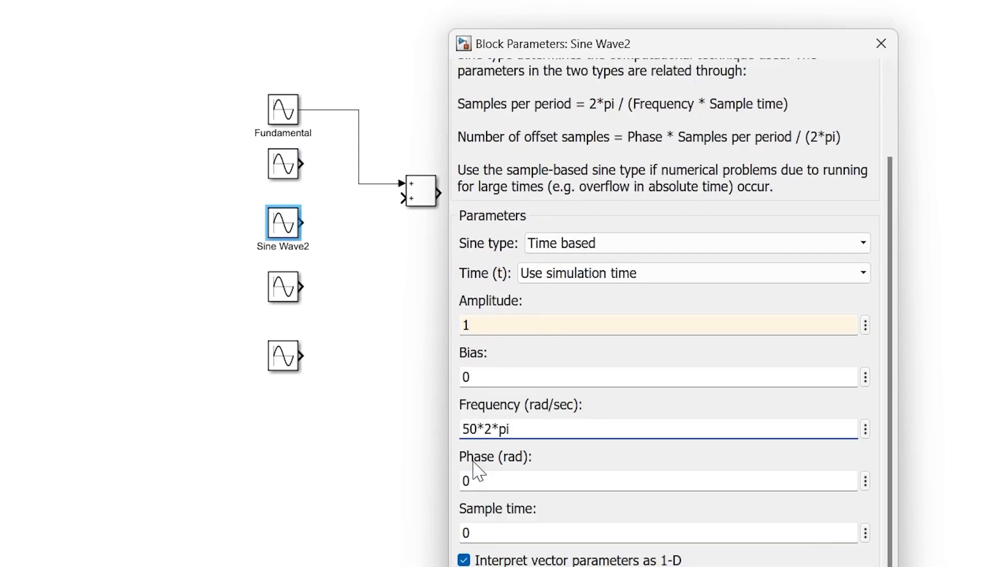
key("shift+Left")
type("30")
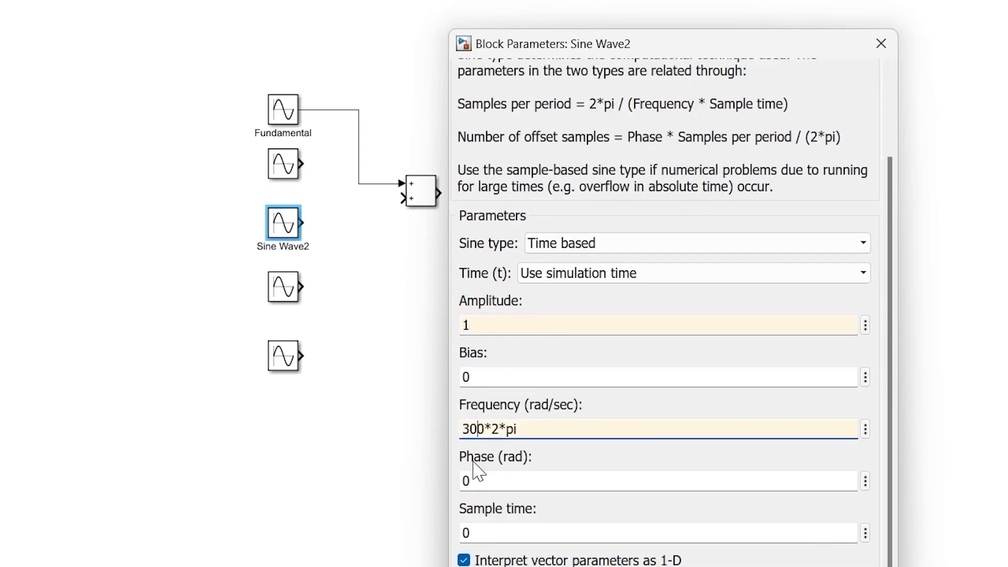
key("Return")
- Set the Sine Wave3 block's amplitude to 0.5 and its frequency to 450*2*pi rad/sec
double_click(293, 295)
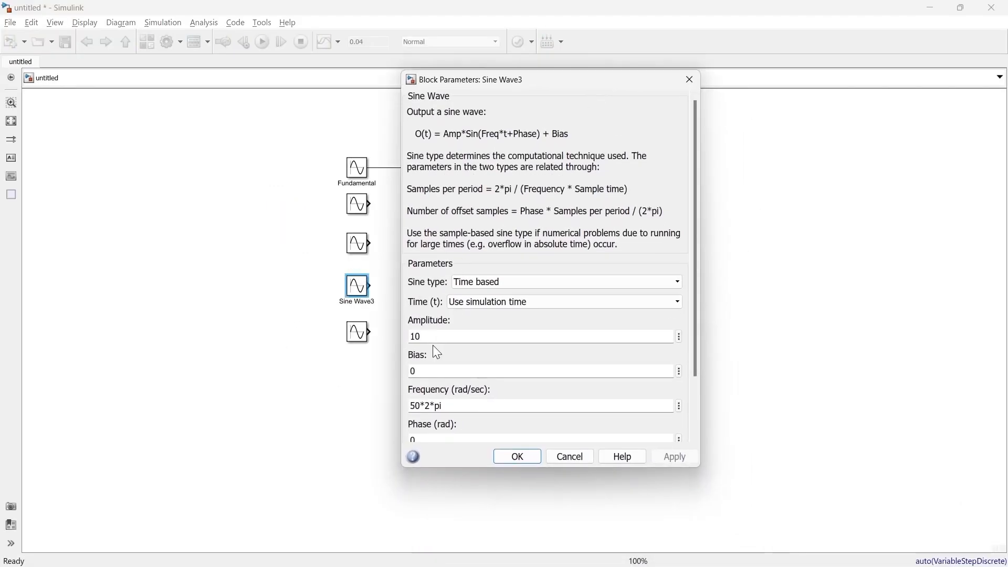
left_click_drag(697, 280, 689, 354)
double_click(451, 266)
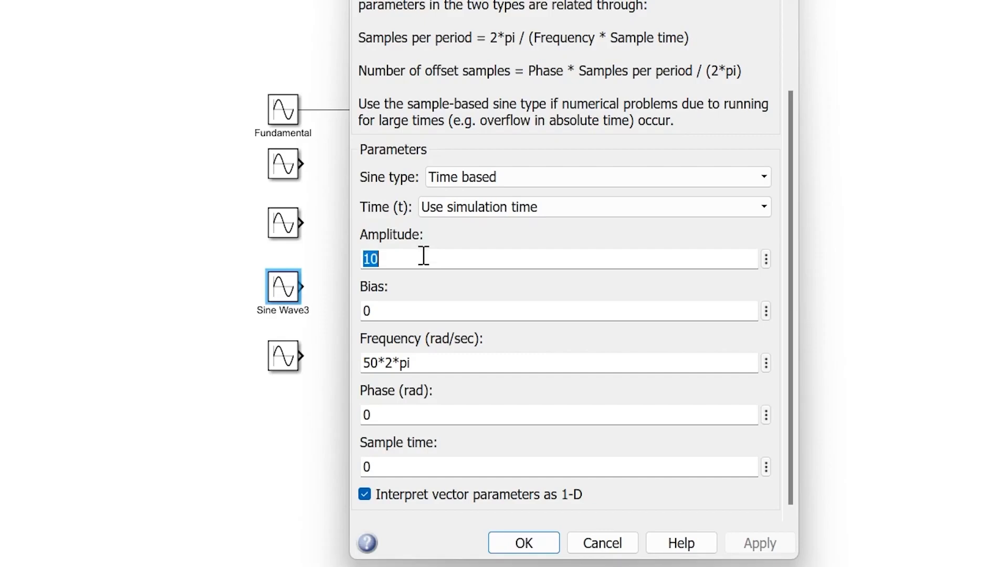
type("0.5")
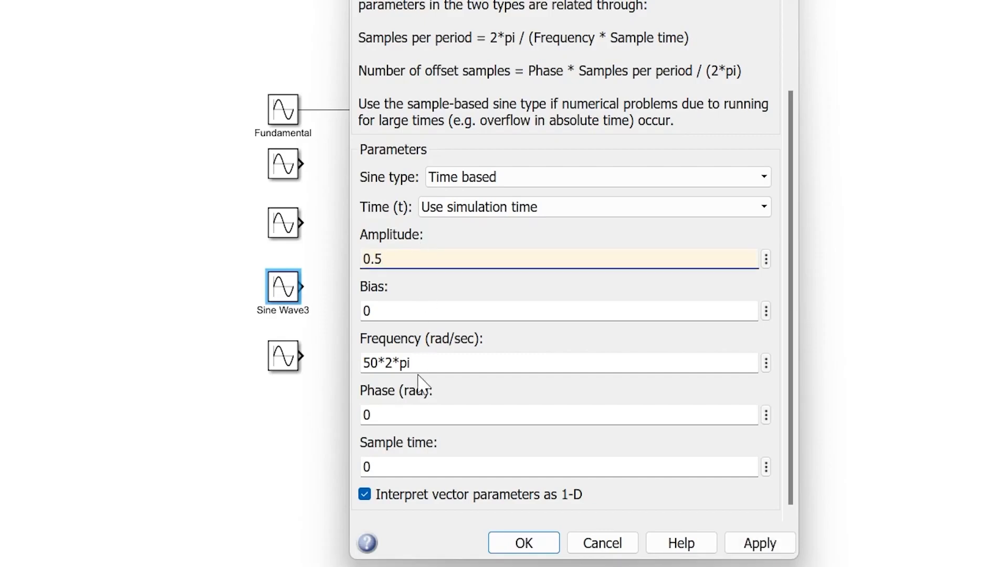
double_click(370, 362)
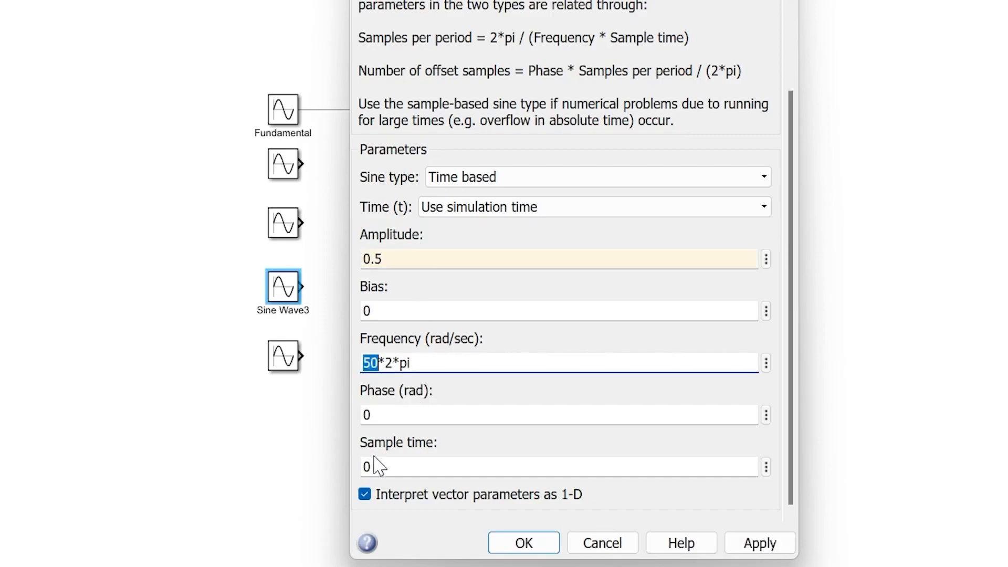
type("450")
key("Return")
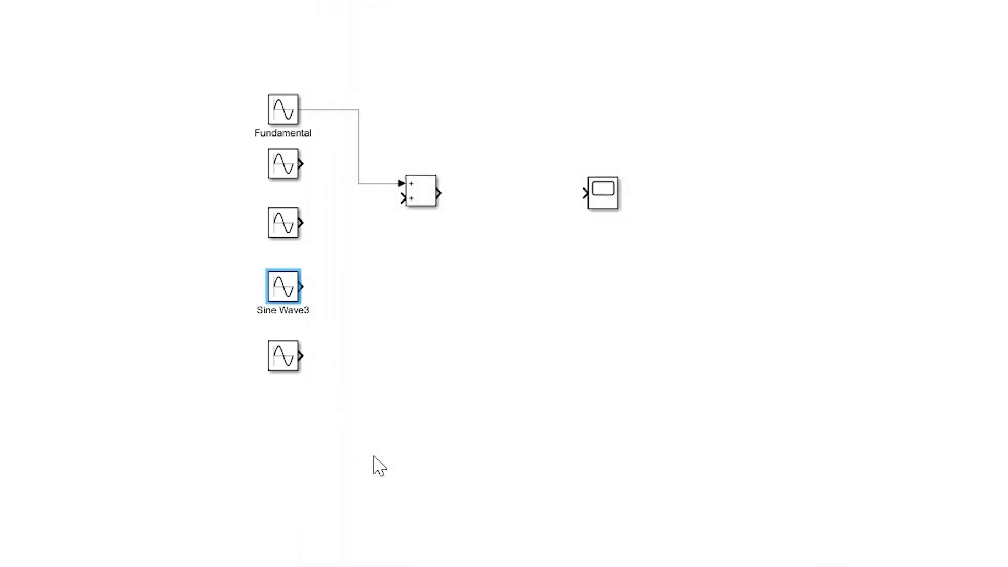
- Set the Sine Wave4 block's amplitude to 1 and its frequency to 600*2*pi rad/sec
double_click(286, 357)
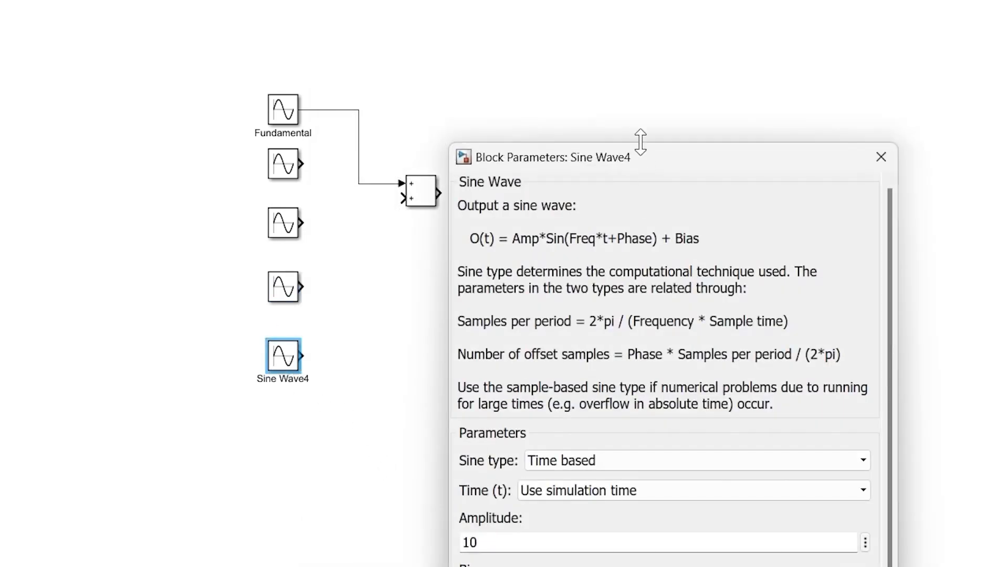
left_click_drag(655, 163, 513, 1)
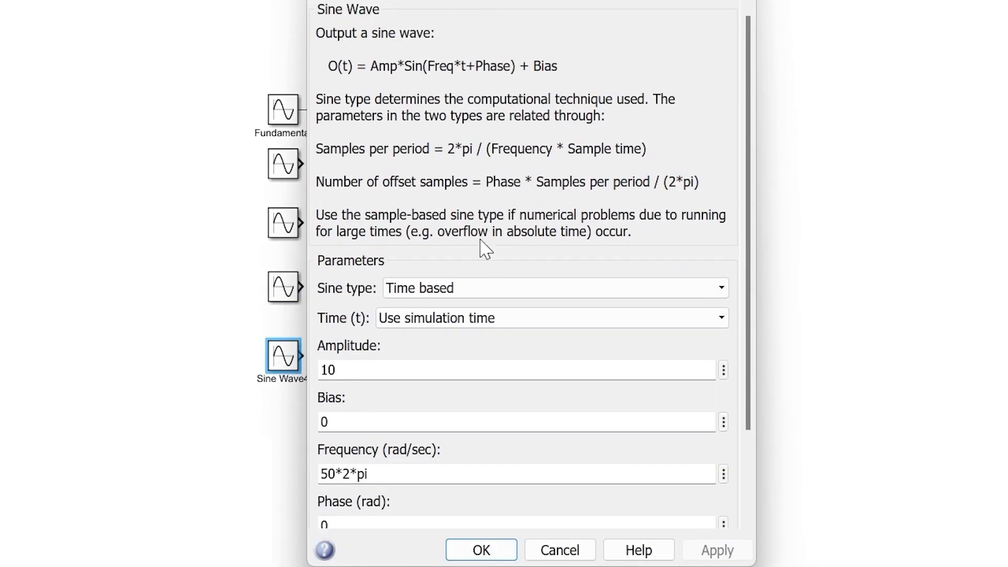
double_click(452, 364)
type("1")
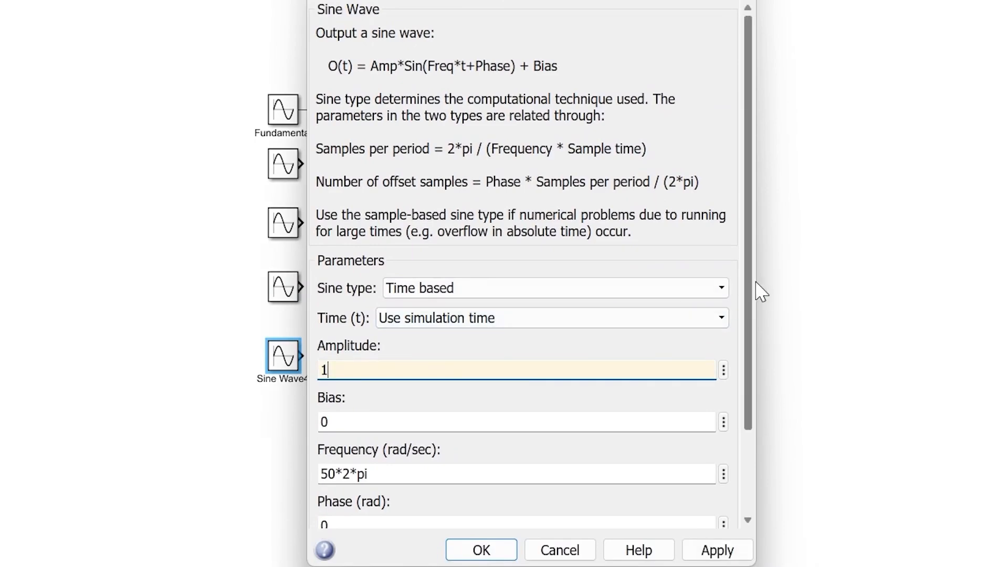
scroll(619, 428, "down", 3)
double_click(331, 369)
left_click(326, 369)
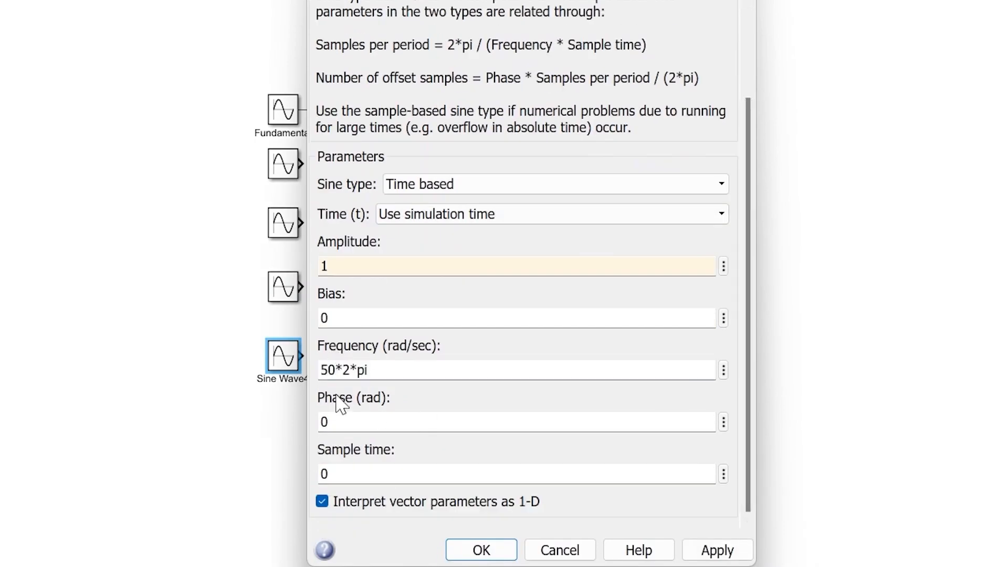
key("shift+Left")
type("60")
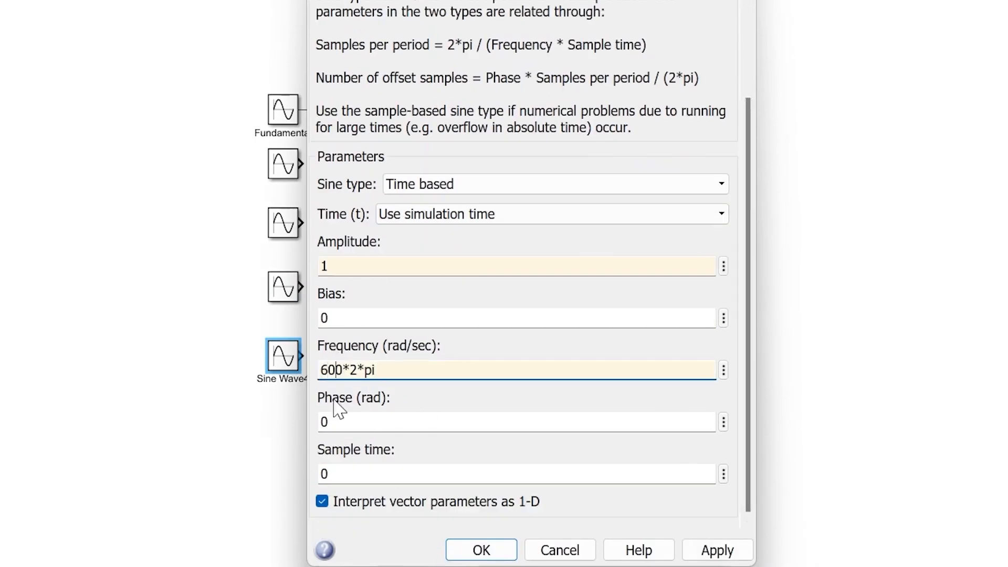
key("Return")
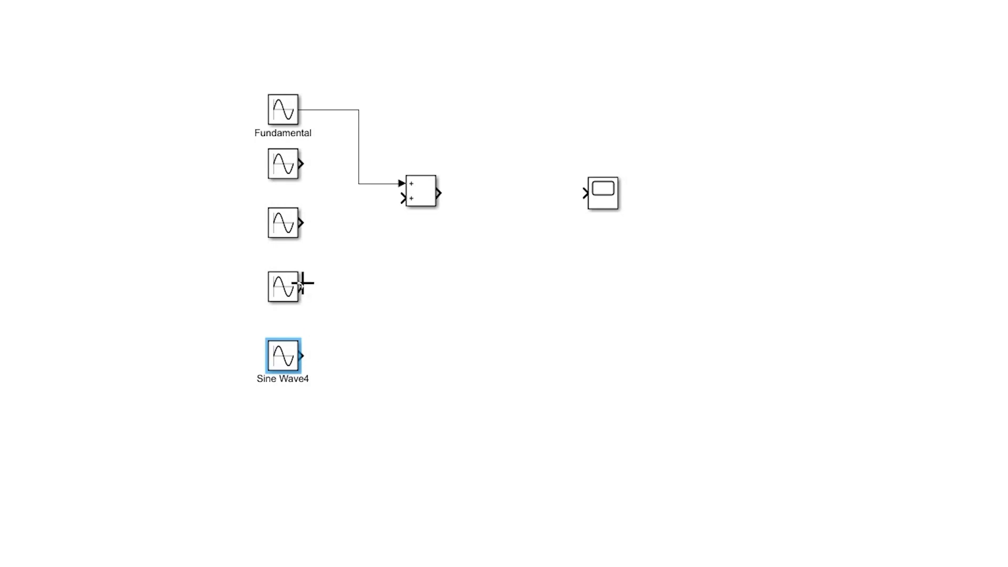
- Space out the four harmonic Sine Wave blocks and connect each one to its own input on the Add block
left_click_drag(283, 163, 283, 183)
left_click_drag(283, 223, 282, 252)
left_click_drag(282, 286, 282, 310)
left_click_drag(283, 355, 283, 370)
left_click(376, 307)
left_click_drag(302, 183, 404, 199)
left_click_drag(302, 252, 438, 229)
left_click_drag(369, 302, 437, 232)
left_click_drag(369, 341, 437, 233)
- Stretch the Add block taller and align the four harmonic Sine Wave blocks with its inputs so the signal lines run straight
left_click_drag(459, 232, 466, 351)
left_click_drag(466, 211, 466, 142)
left_click_drag(466, 351, 469, 381)
left_click_drag(461, 309, 460, 306)
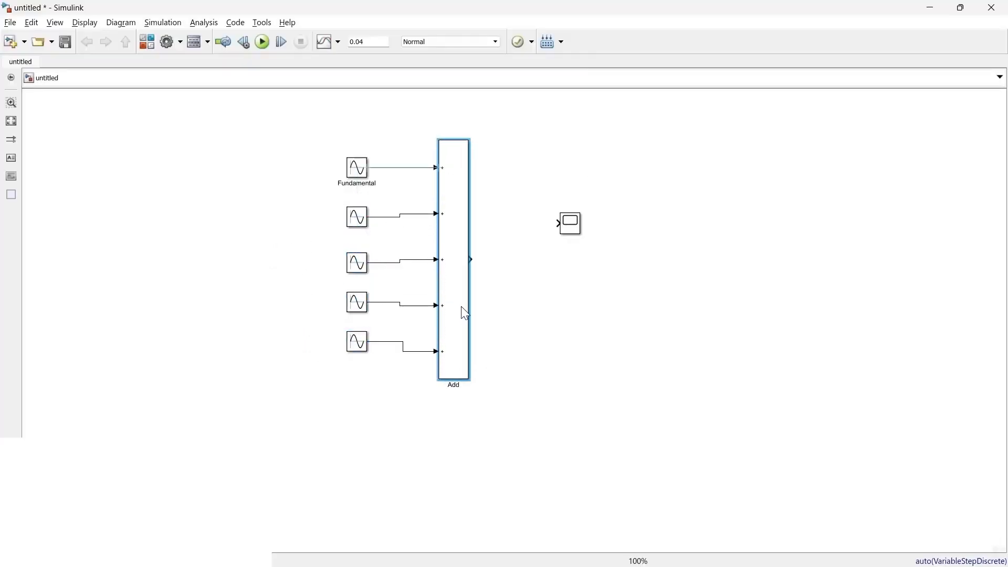
left_click_drag(357, 341, 357, 351)
left_click_drag(357, 302, 357, 306)
left_click_drag(357, 263, 357, 260)
left_click_drag(357, 216, 357, 214)
- Move the Scope level with the Add block's output and connect the two blocks
left_click_drag(566, 227, 540, 264)
left_click_drag(469, 260, 532, 259)
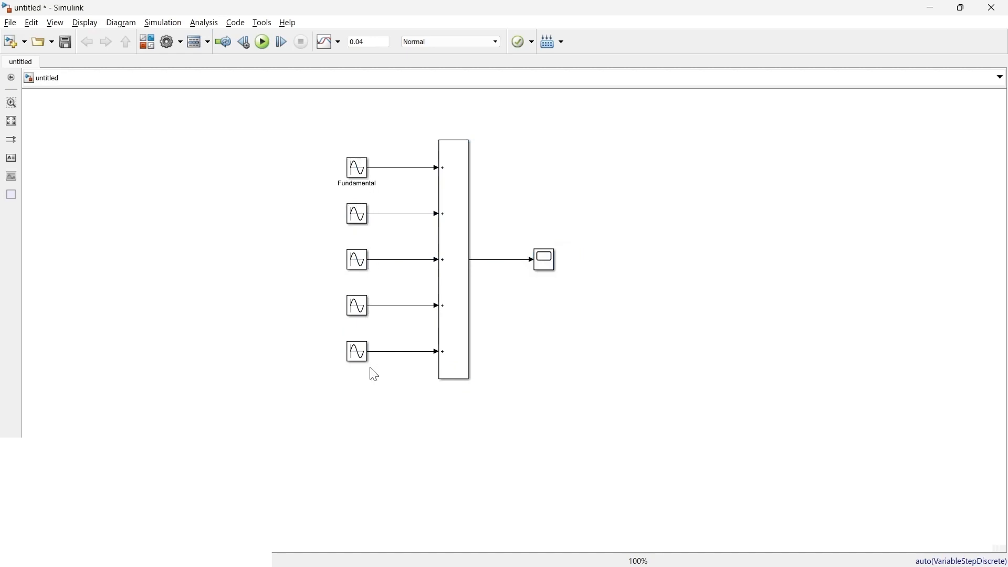
left_click(357, 173)
left_click(546, 263)
- Run the simulation and view the summed waveform in the Scope
left_click(263, 49)
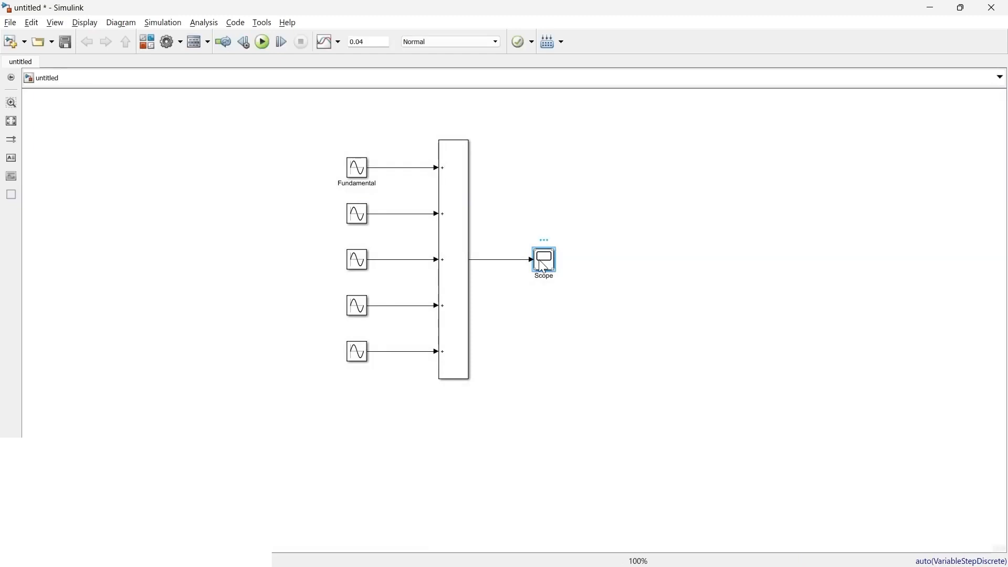
double_click(544, 265)
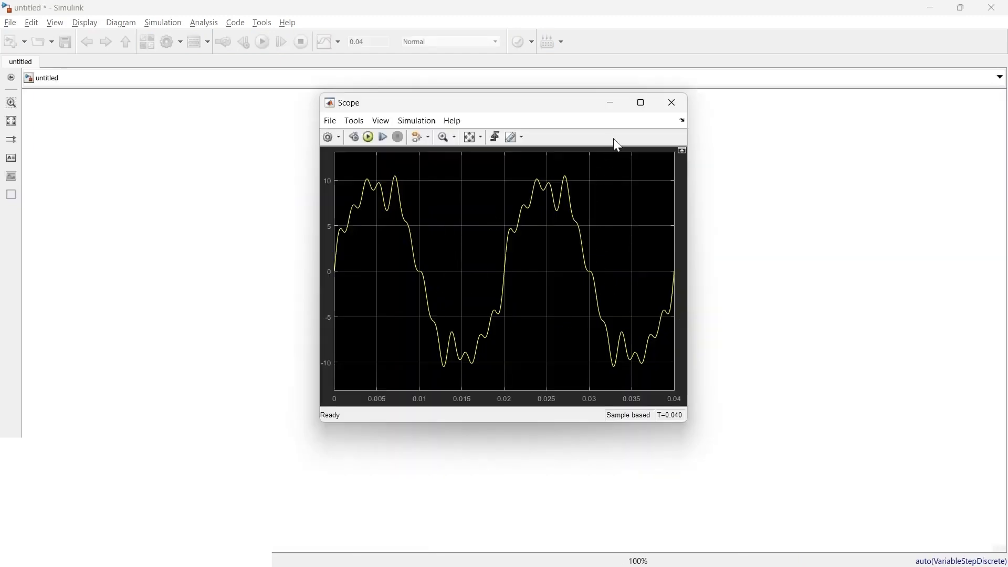
left_click(673, 102)
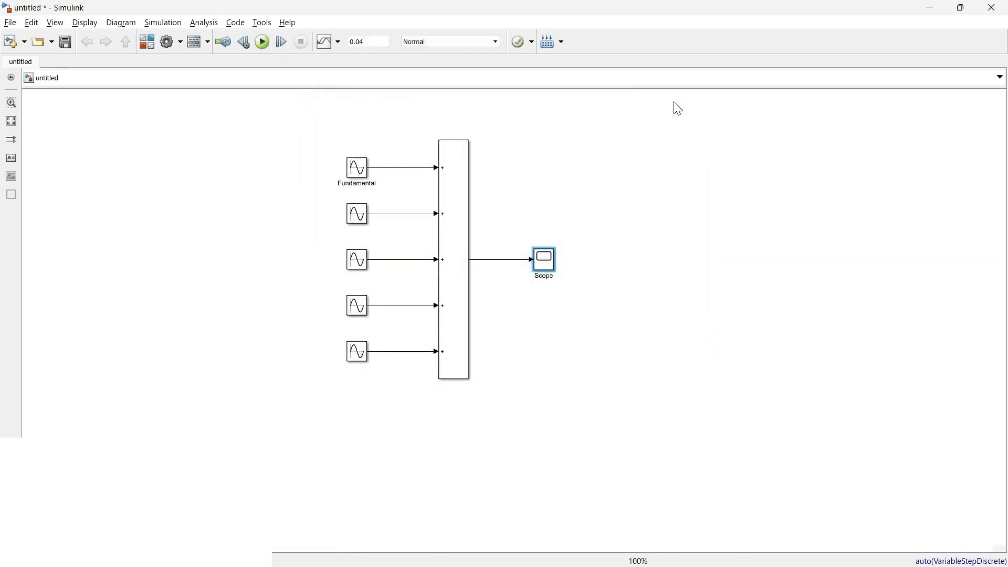
- Add a powergui block to the empty canvas area above the Scope
double_click(624, 169)
type("power")
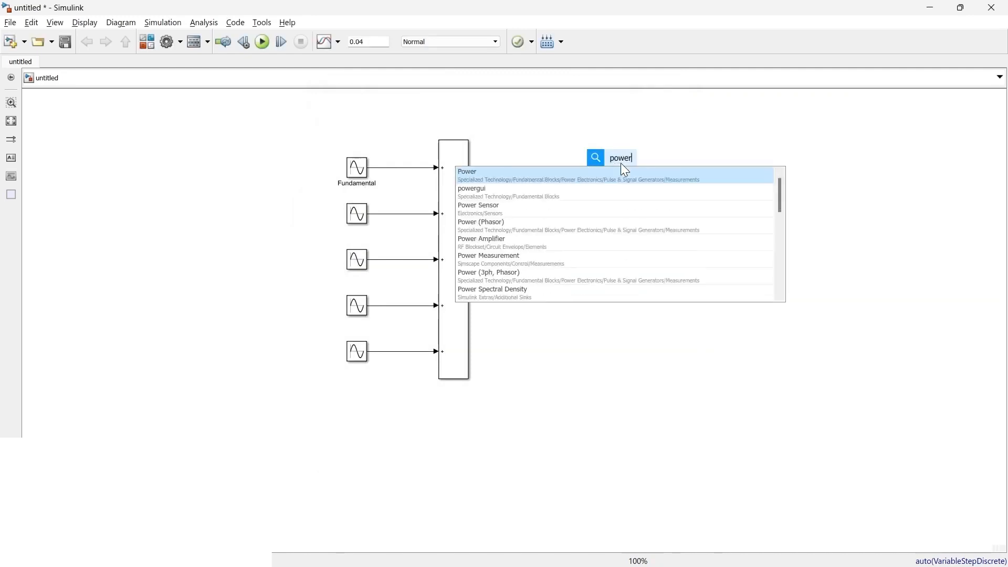
key("Down")
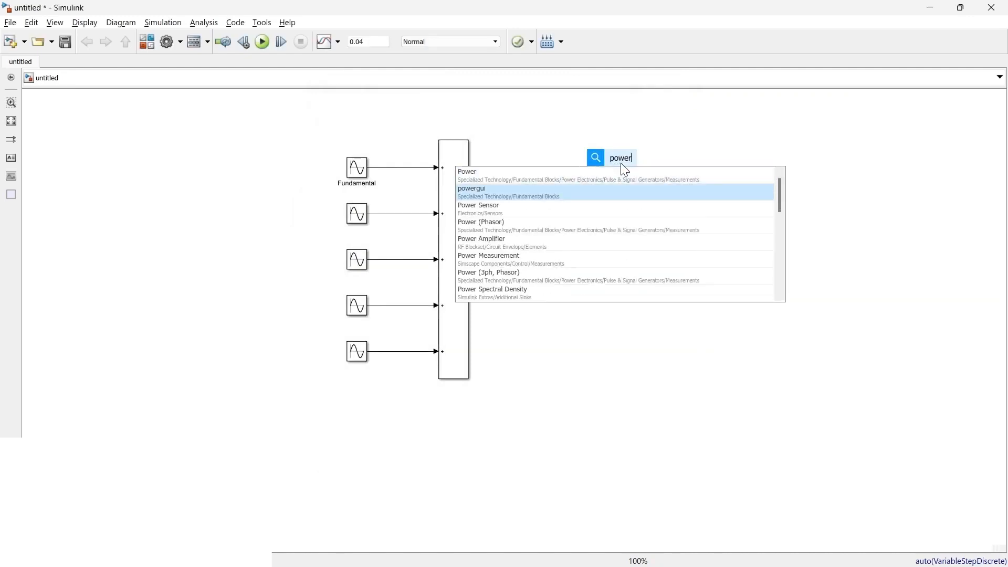
key("Return")
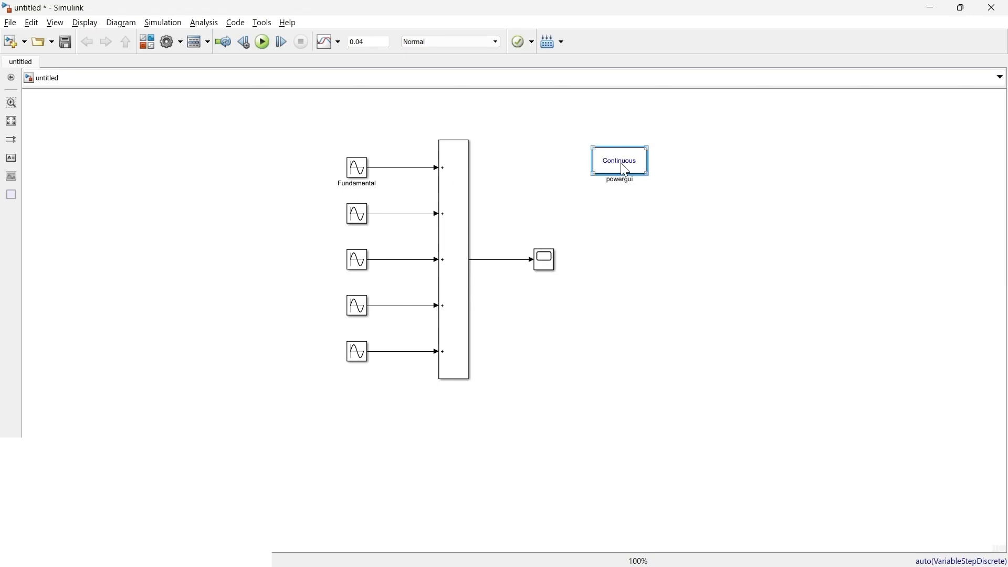
- Examine the analysis tools offered by the powergui block, then close its parameters
double_click(621, 163)
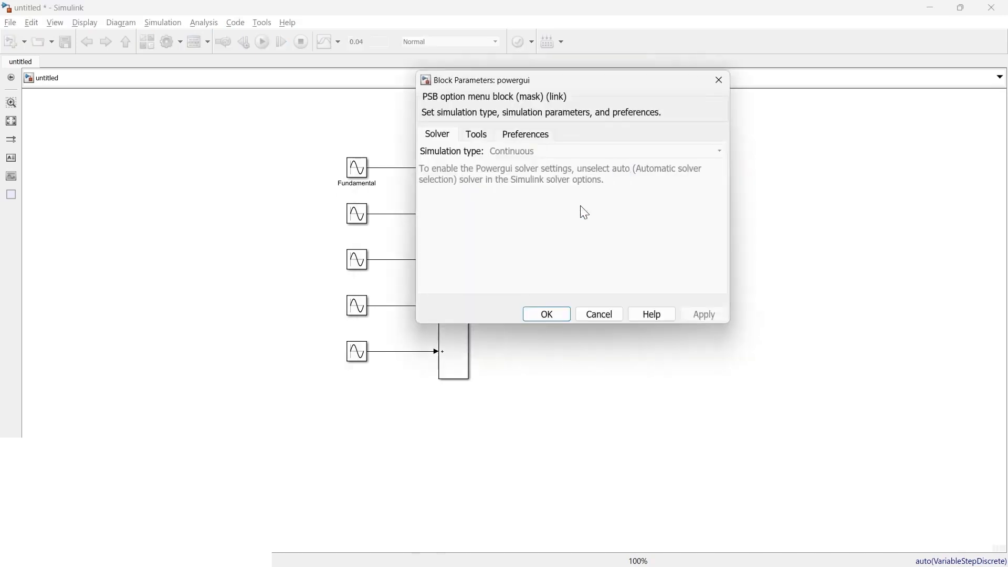
left_click(477, 137)
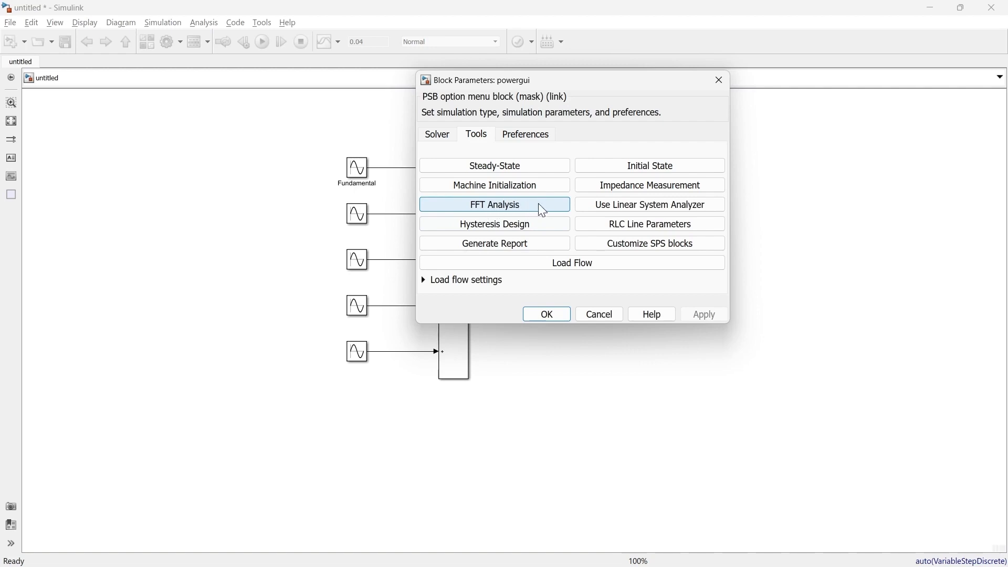
left_click(719, 80)
- Set the simulation stop time to 1
double_click(373, 41)
type("1")
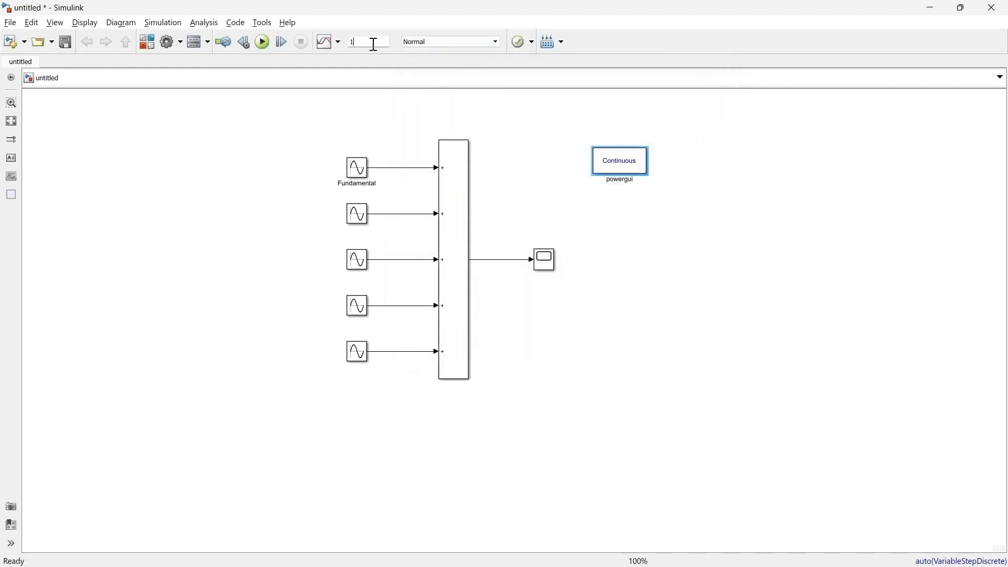
- Configure the Scope to log its data to the workspace under the variable name THD
double_click(545, 259)
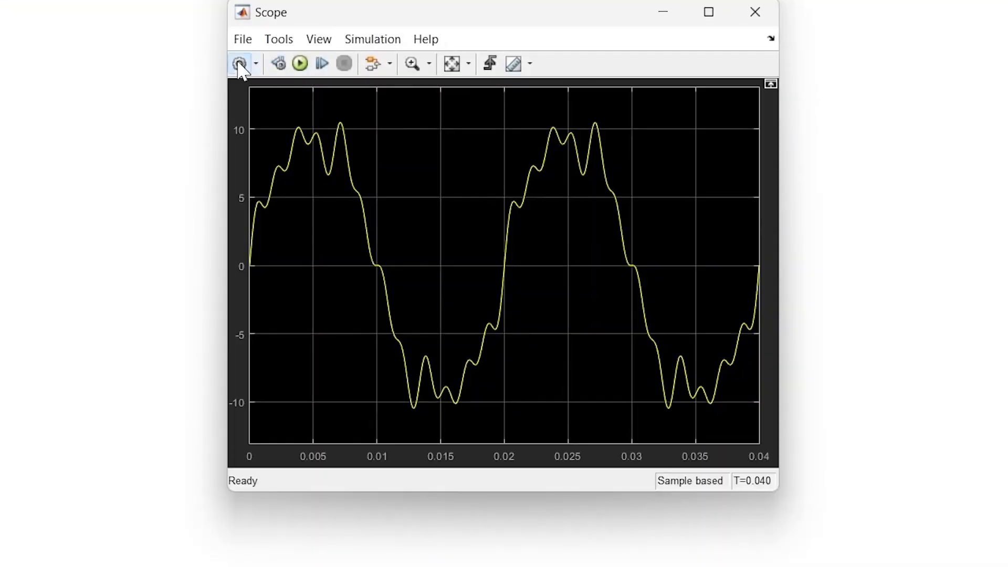
left_click(239, 64)
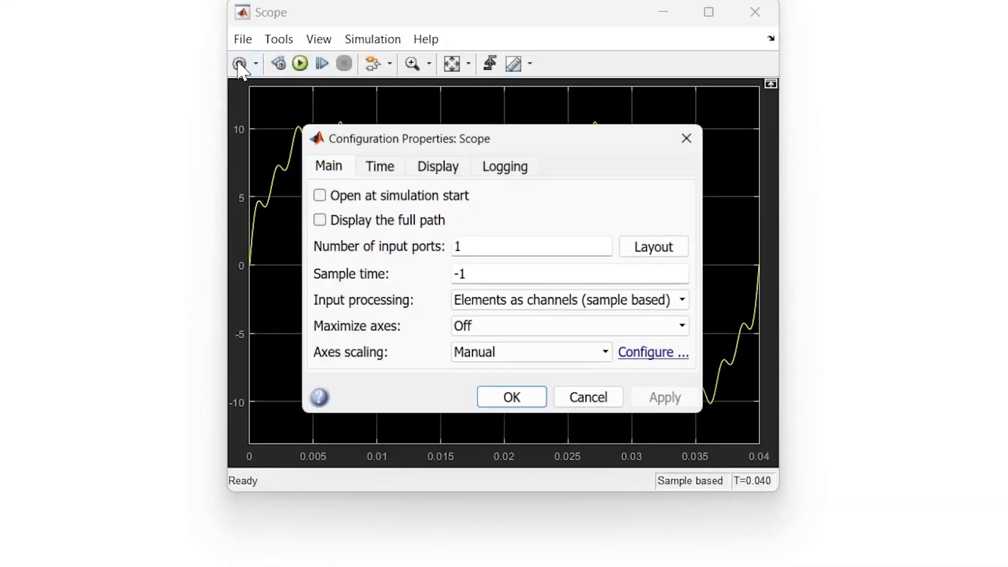
left_click(501, 172)
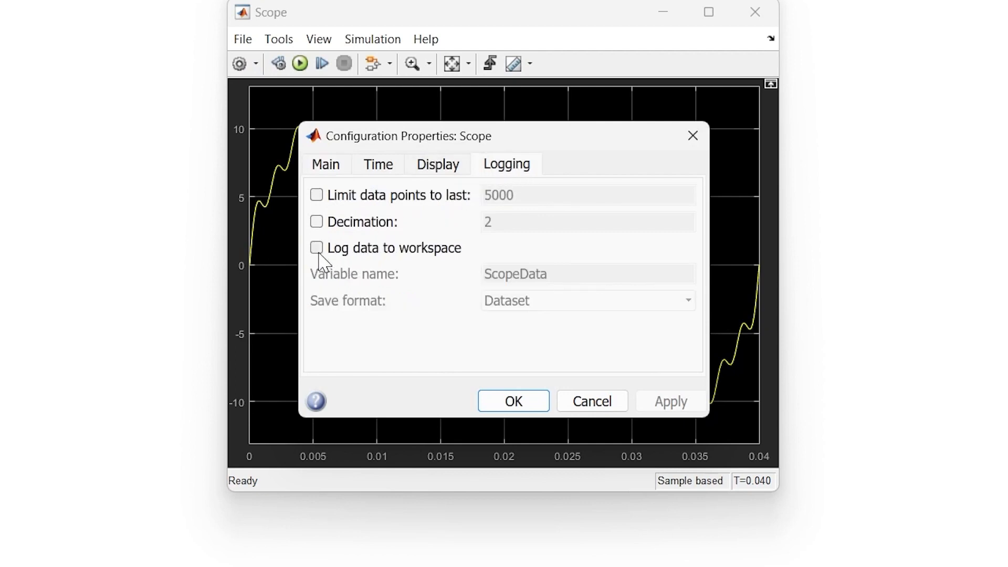
left_click(375, 253)
double_click(603, 273)
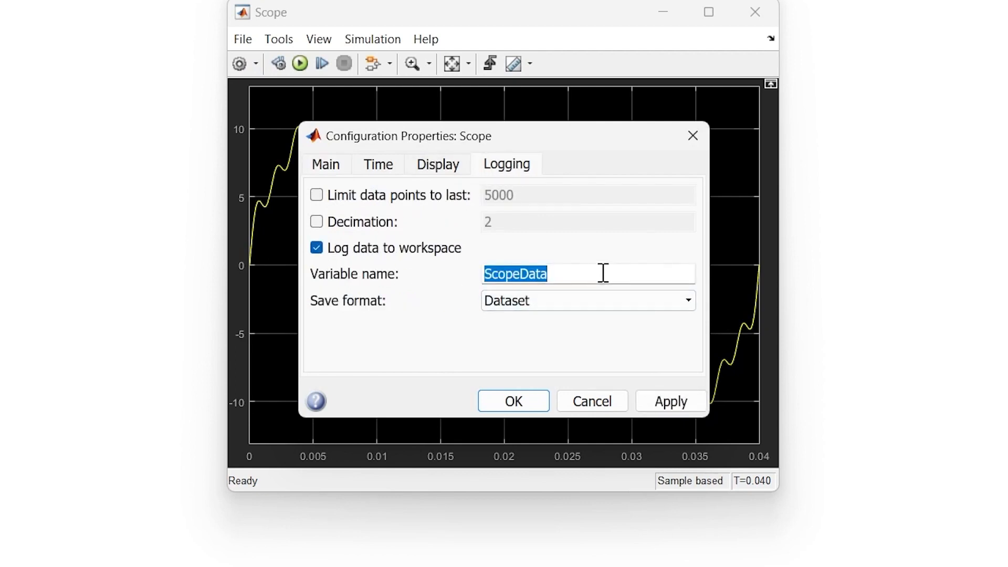
type("THD")
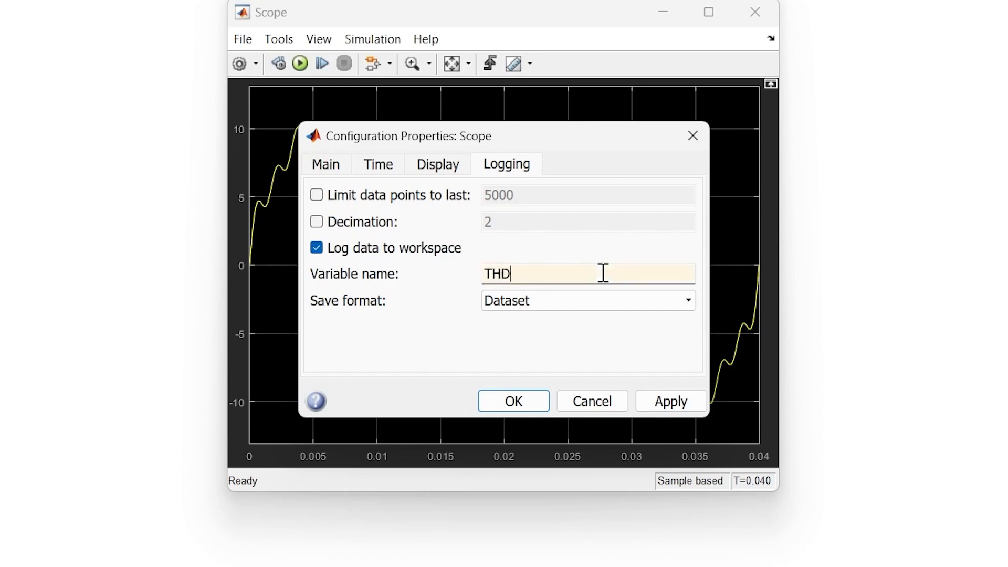
key("Return")
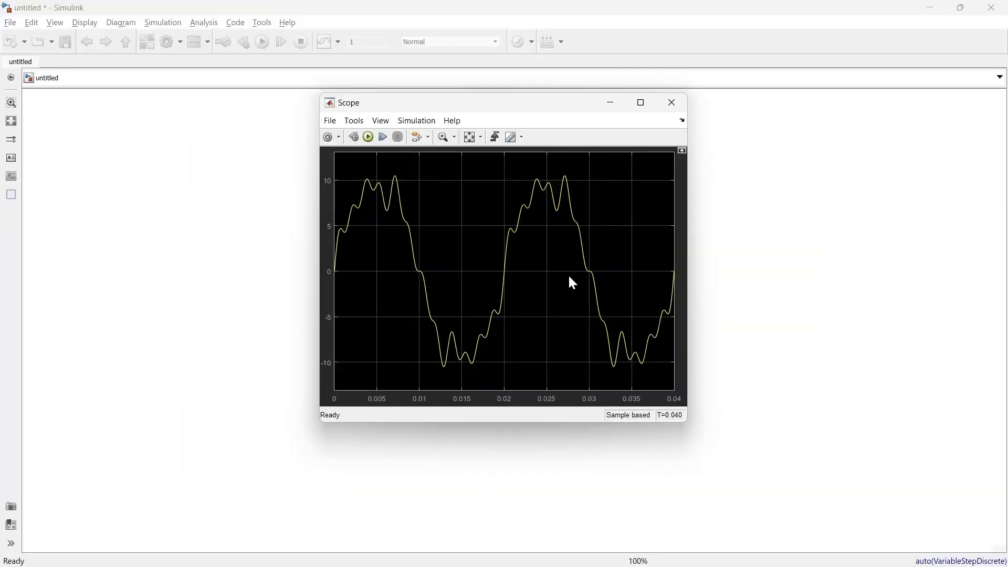
left_click(671, 102)
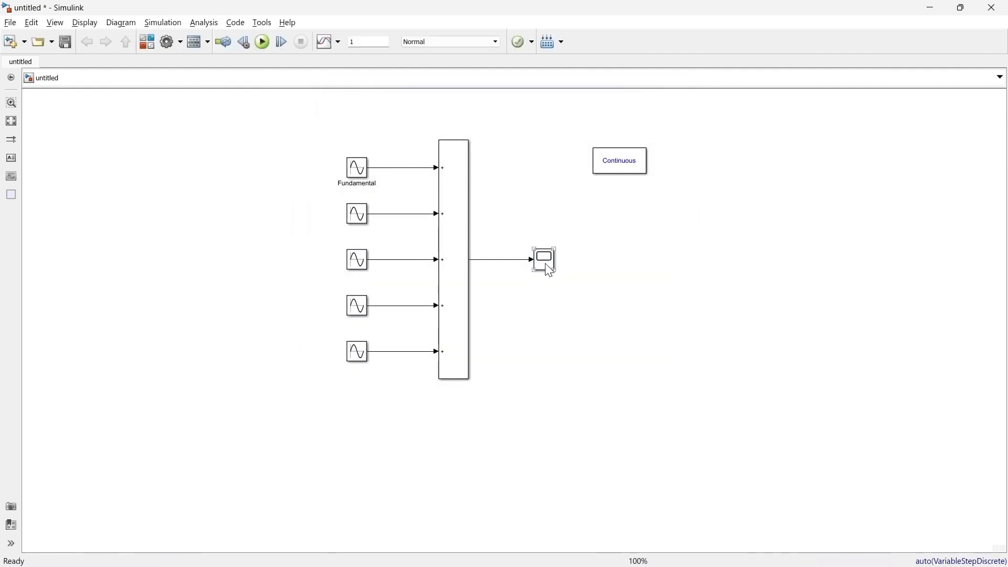
- Place a copy of the Scope above the original and branch the Fundamental block's output line to it
left_click_drag(549, 270, 402, 168)
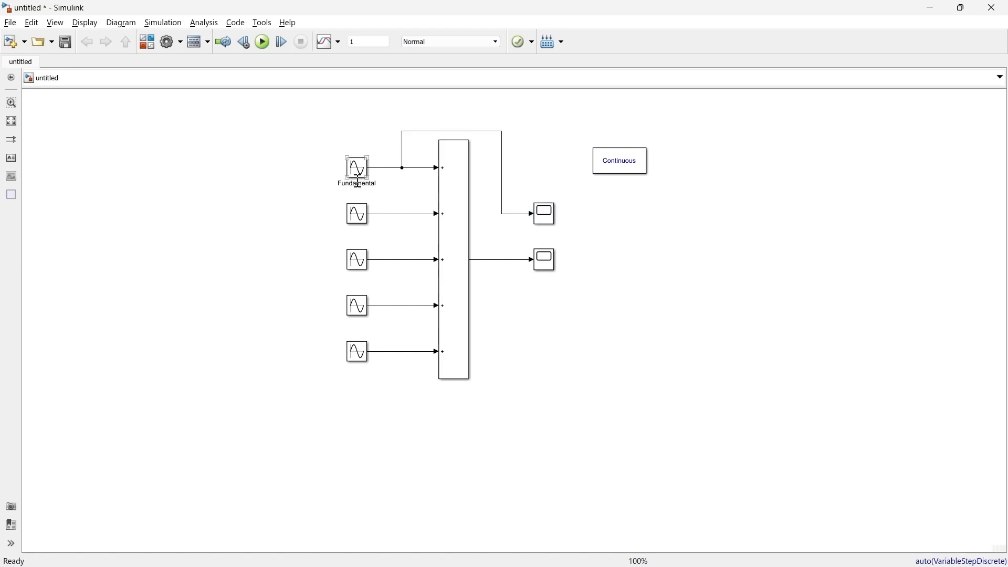
left_click_drag(536, 213, 537, 126)
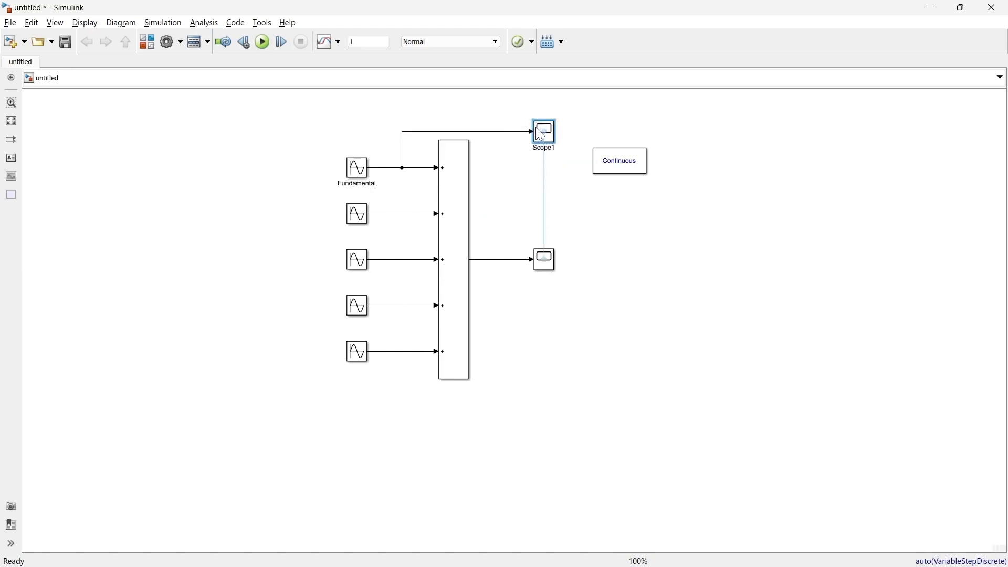
- Set the workspace logging variable name of the copied Scope to Fundamental
double_click(537, 126)
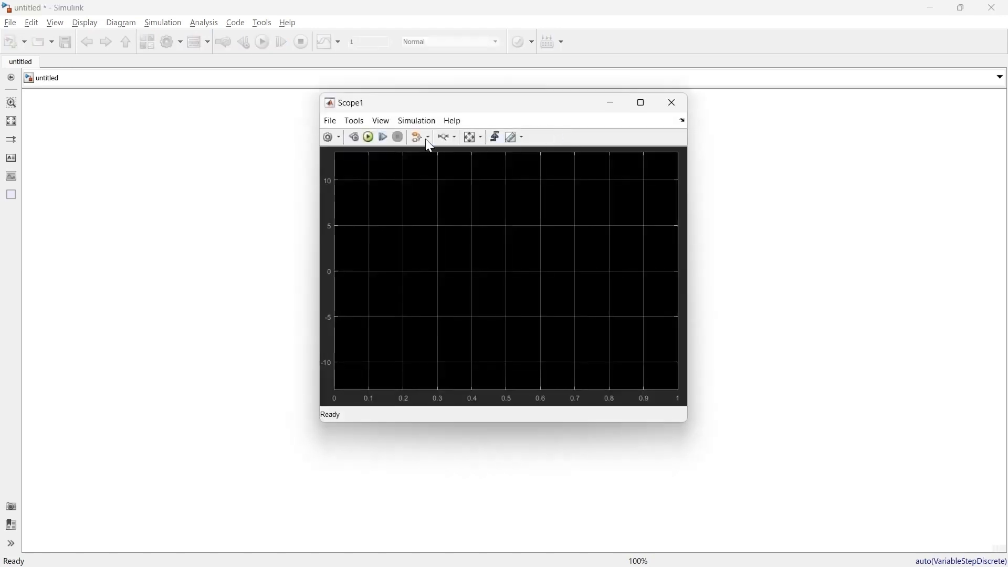
left_click(330, 139)
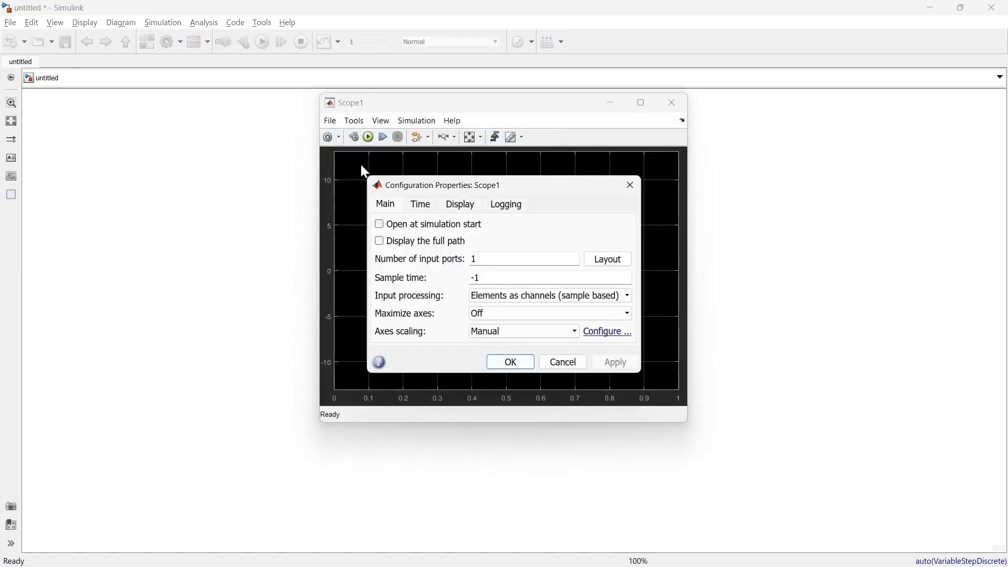
left_click(509, 206)
double_click(540, 275)
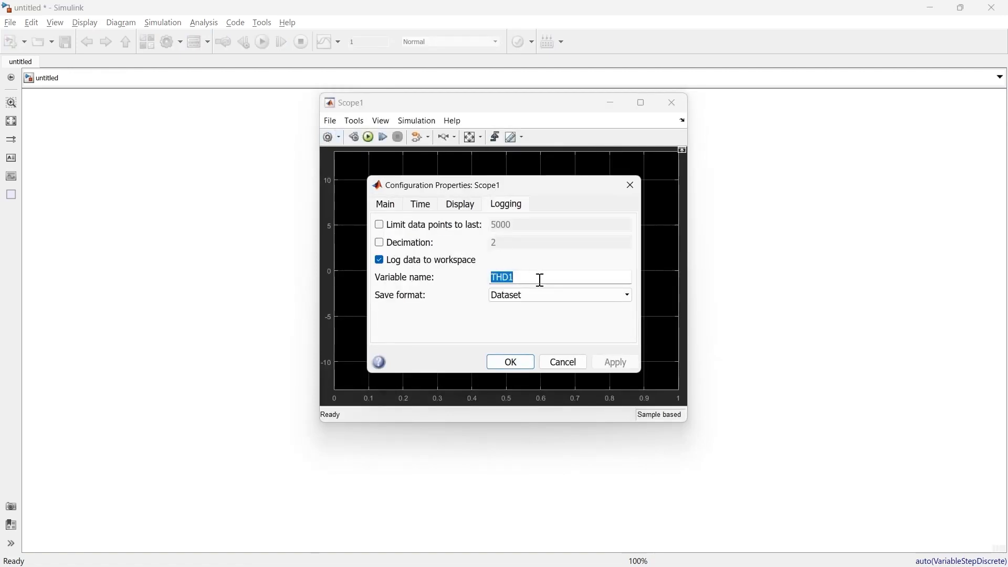
type("Fundamental")
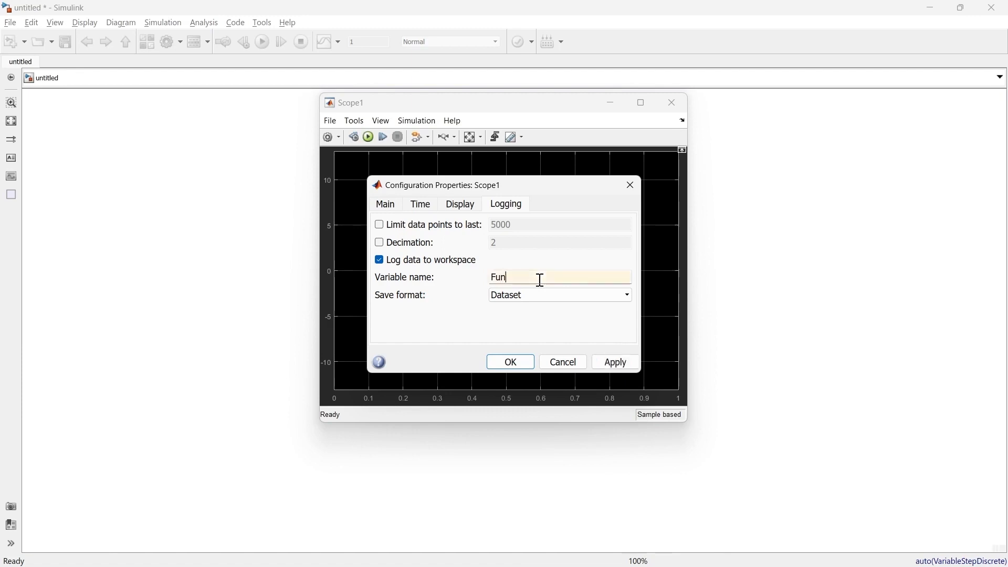
left_click(511, 364)
left_click(674, 105)
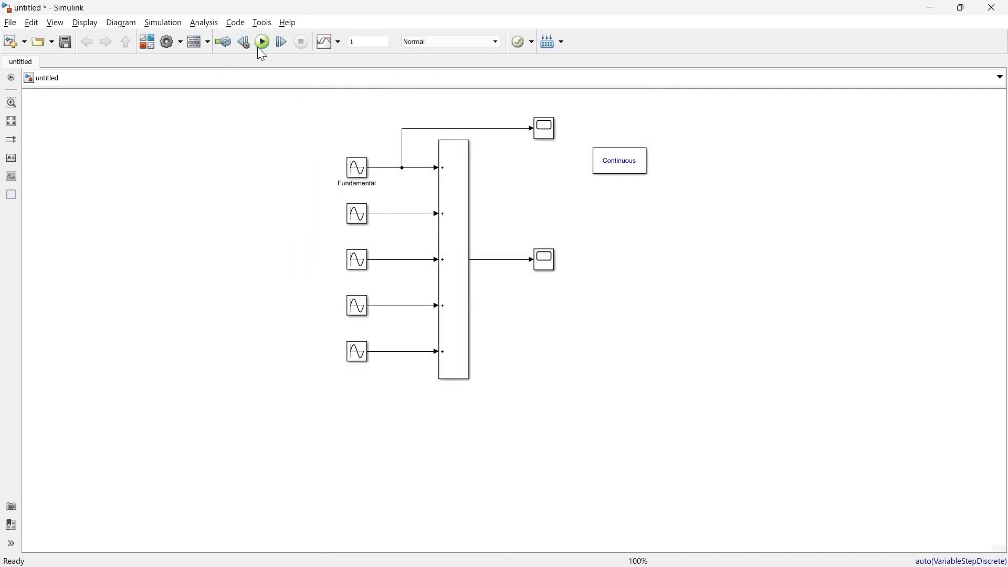
- Run the simulation and open powergui's FFT Analysis tool in a maximized window
left_click(263, 43)
left_click(621, 169)
double_click(620, 169)
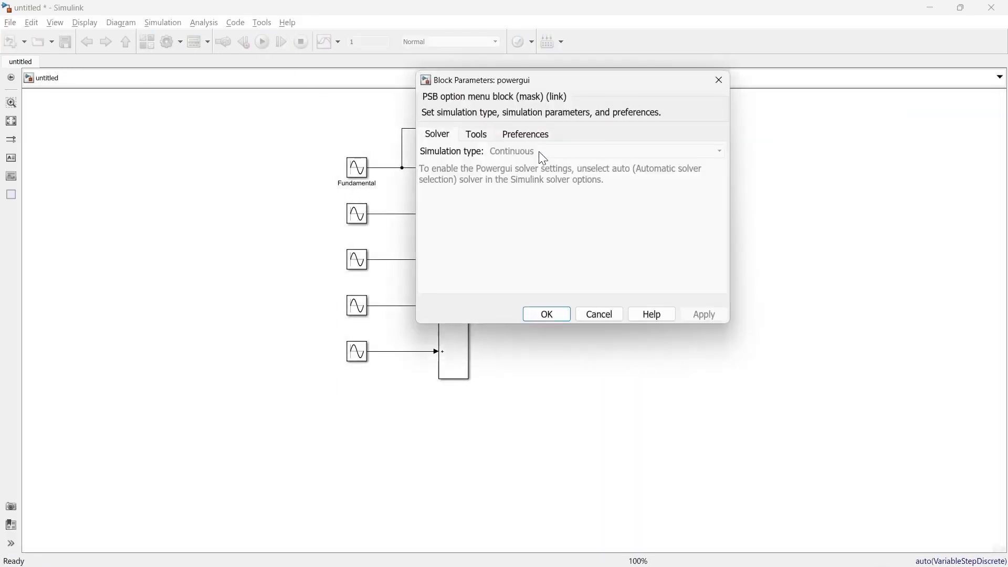
left_click(484, 139)
left_click(483, 209)
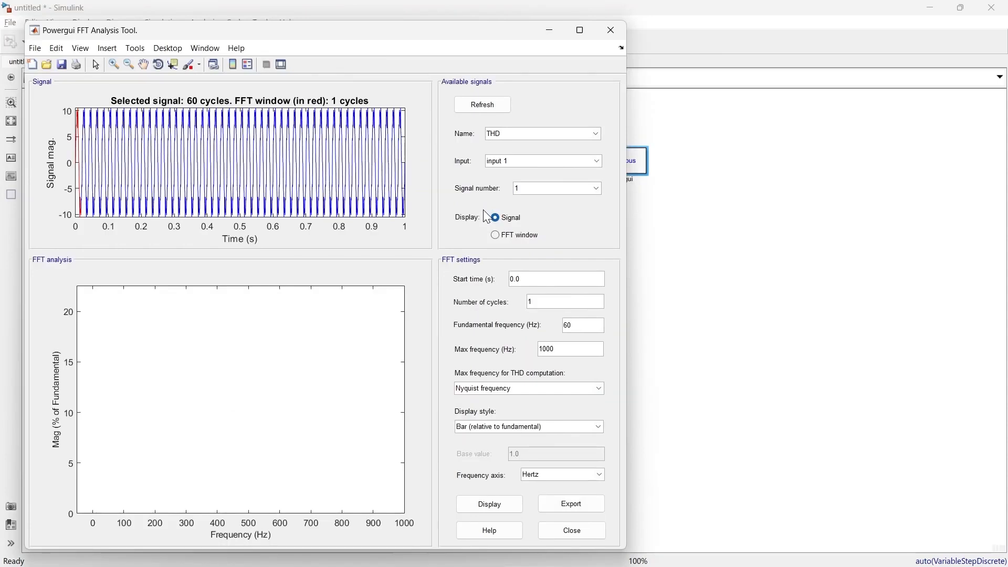
left_click(580, 30)
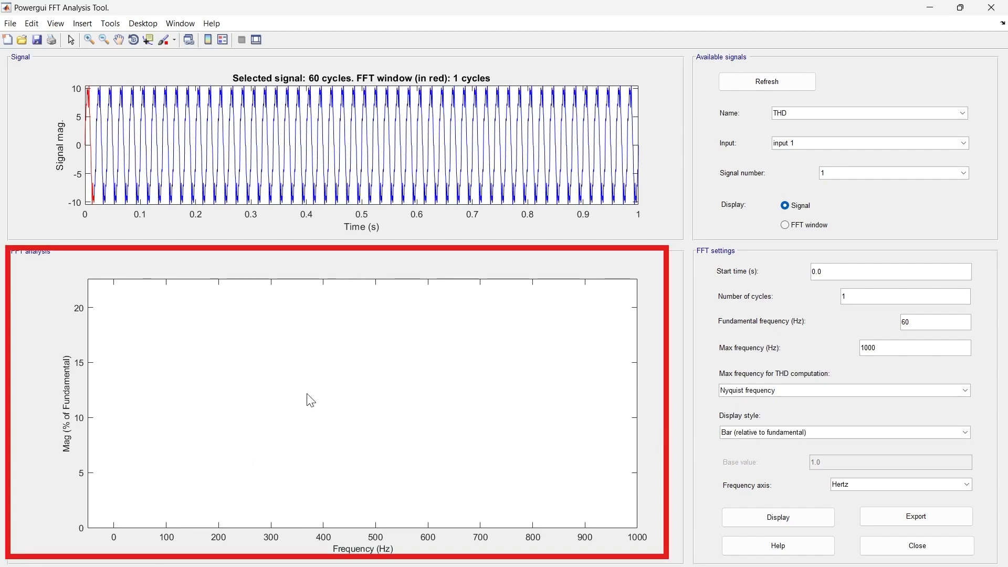
- Preview the Fundamental signal in the signal plot, and switch the selected signal back to THD
left_click(839, 115)
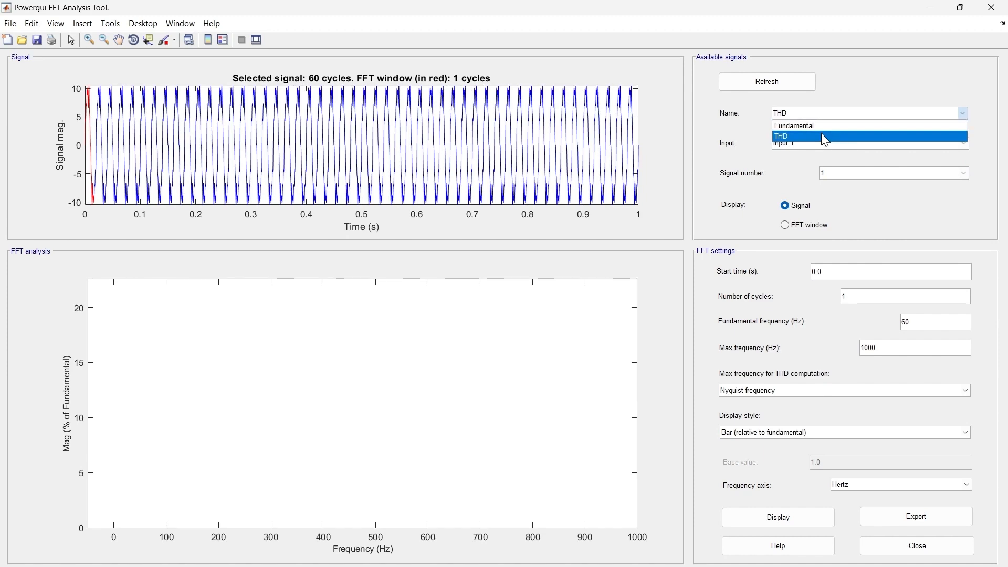
left_click(821, 128)
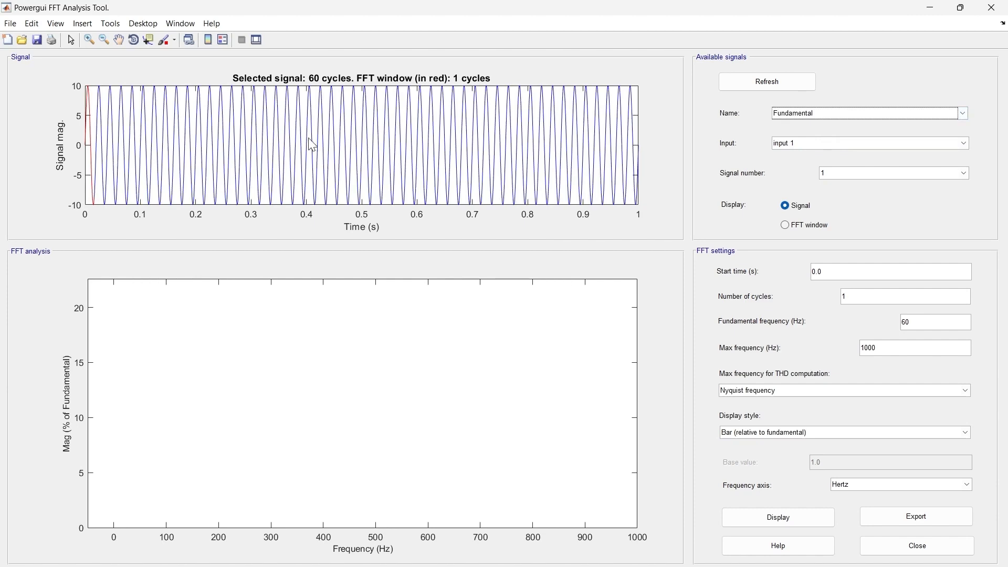
left_click(810, 112)
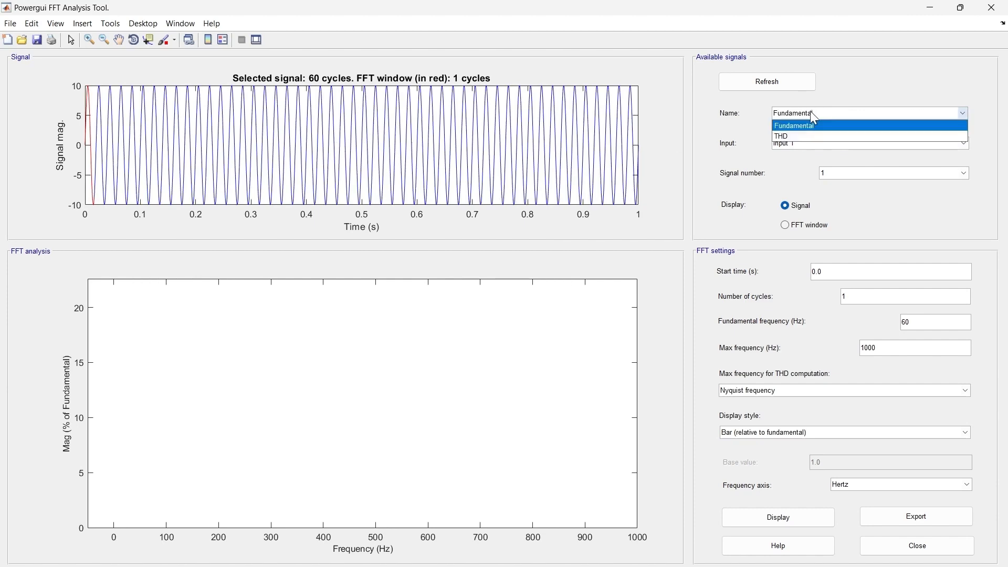
left_click(811, 135)
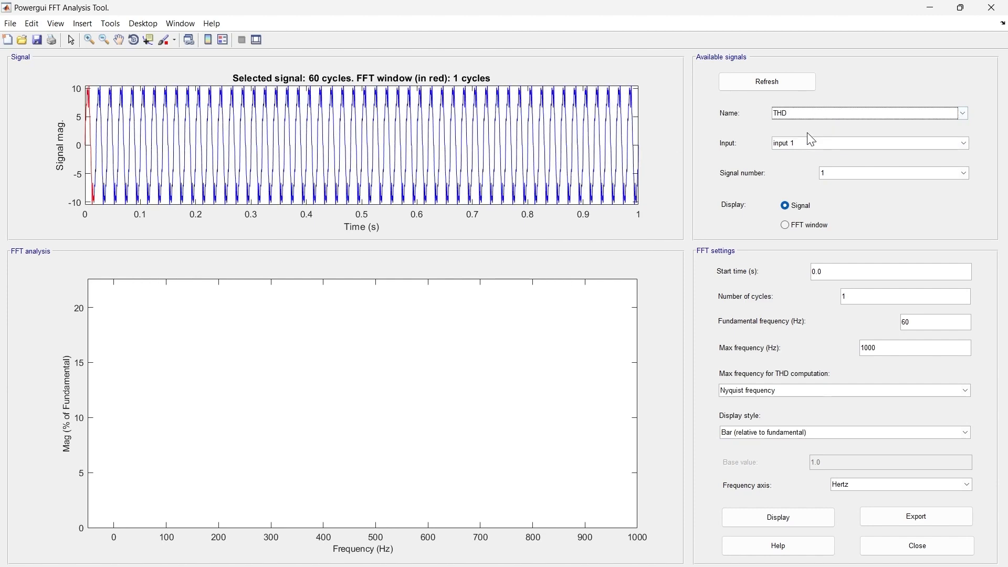
- Check the input and signal number choices for THD, and preview the FFT window before returning to the full signal display
left_click(812, 143)
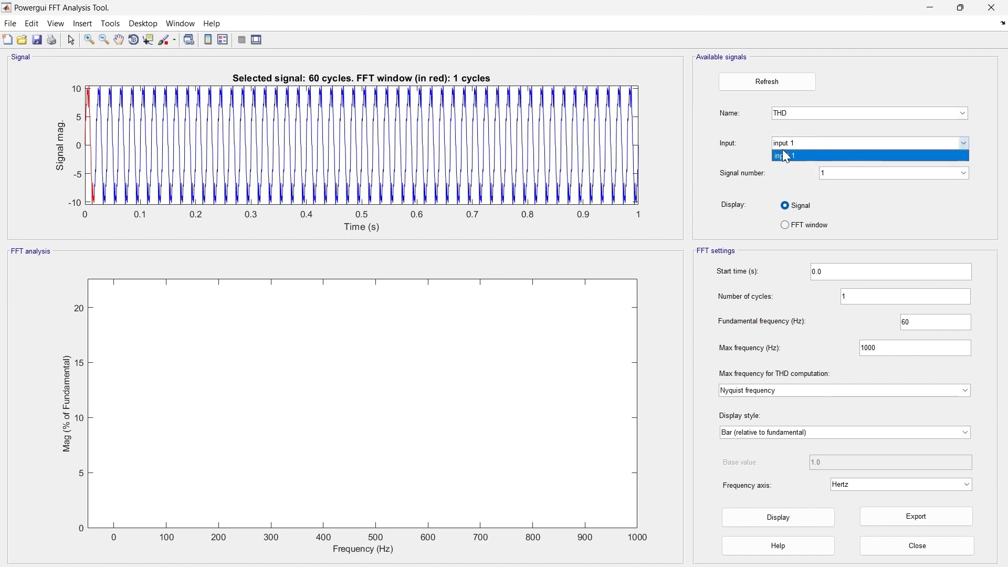
left_click(767, 180)
left_click(845, 173)
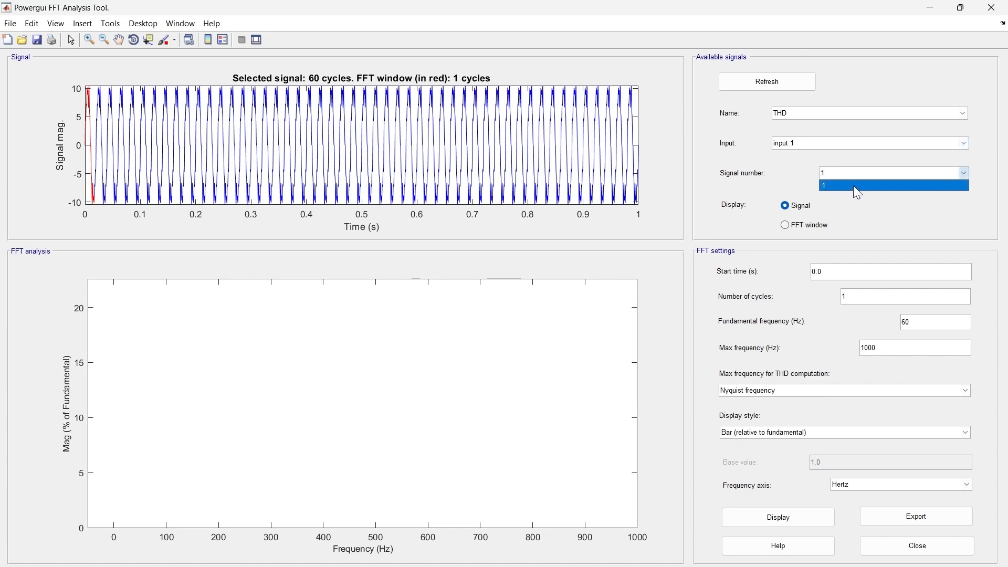
left_click(853, 187)
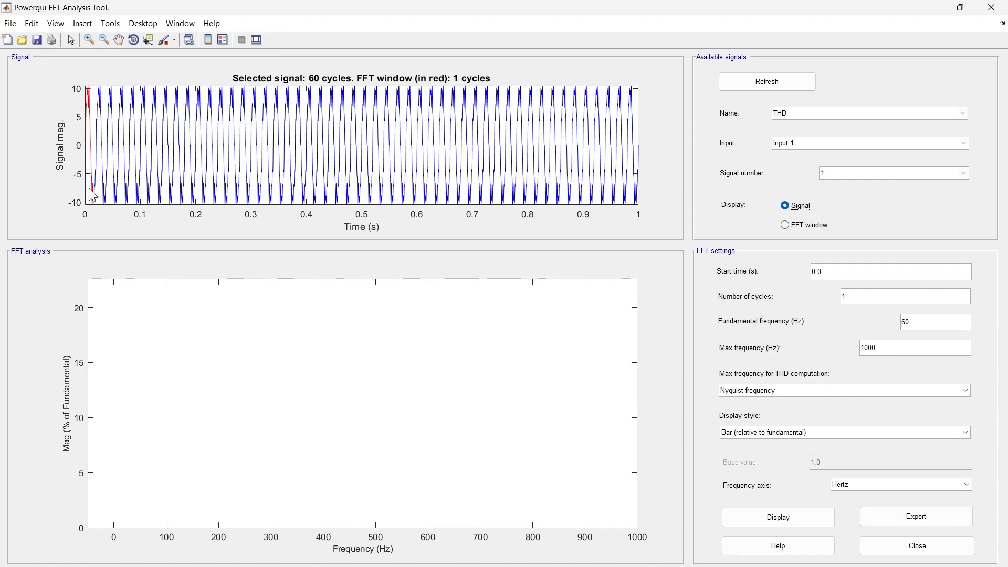
left_click(787, 226)
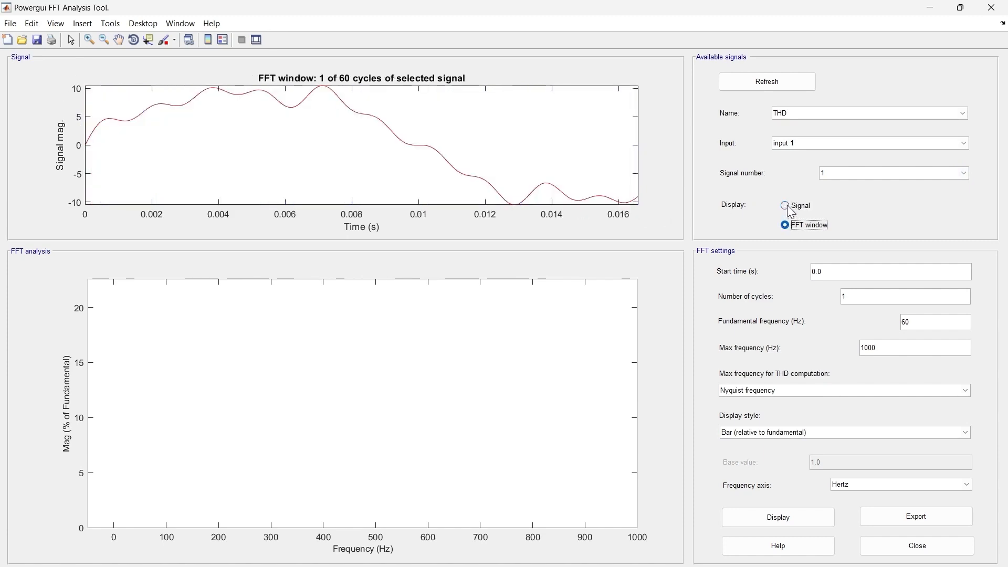
left_click(787, 207)
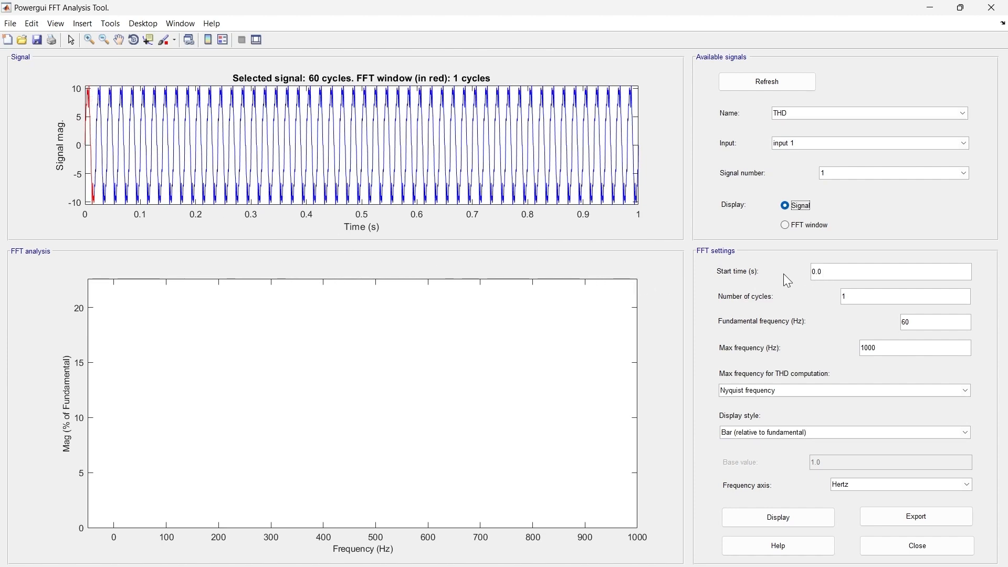
- Set the FFT analysis start time to 0.5 s
left_click(839, 273)
double_click(836, 274)
left_click(836, 273)
double_click(834, 269)
left_click(834, 269)
double_click(831, 269)
type("0.")
key("Return")
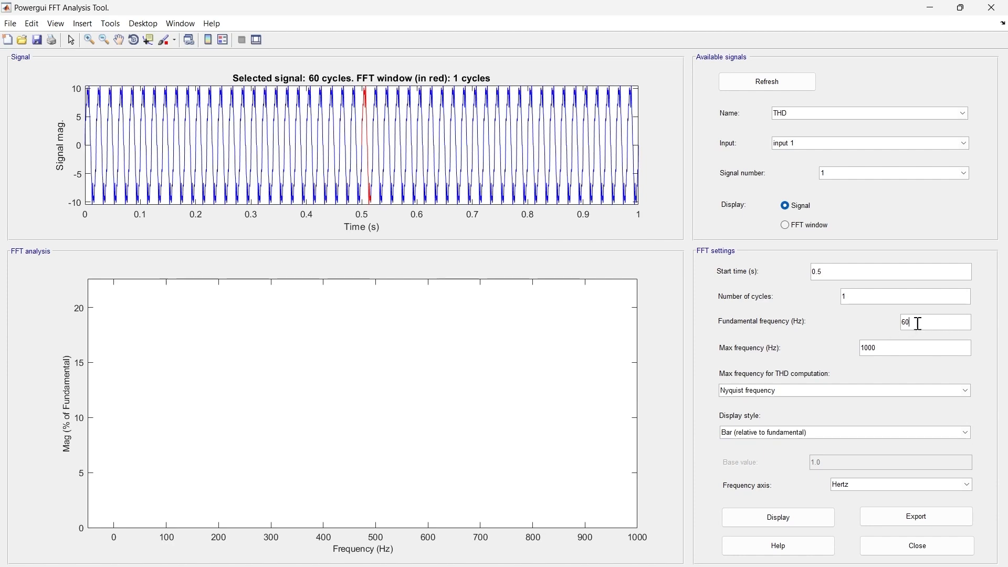
- Set the fundamental frequency to 50 Hz and the number of cycles to 5
left_click_drag(920, 324, 785, 322)
type("50")
key("Return")
key("BackSpace")
type("5")
key("Return")
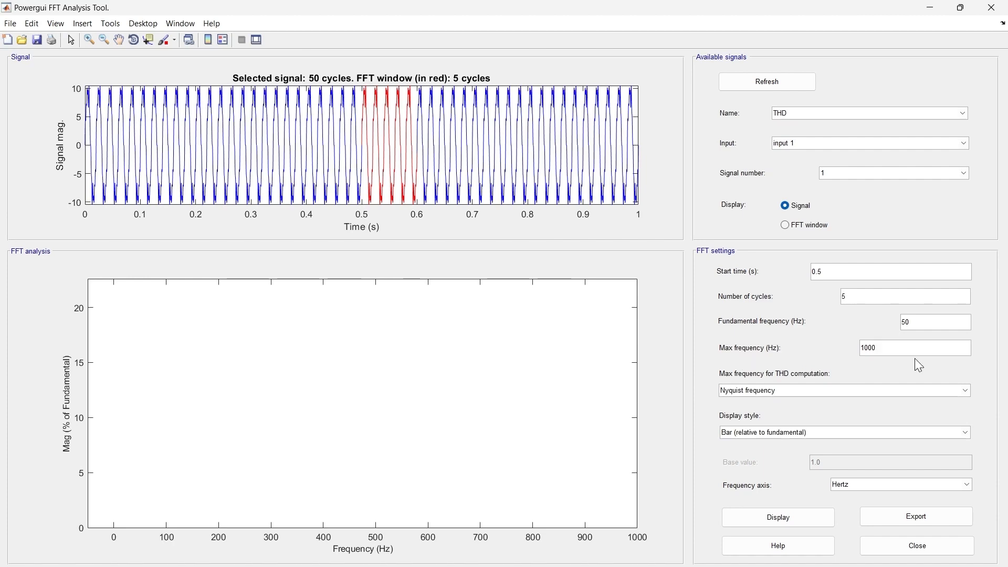
- Set the maximum frequency to 2000 Hz and display the FFT analysis of the THD signal
left_click_drag(911, 351, 790, 358)
type("2000")
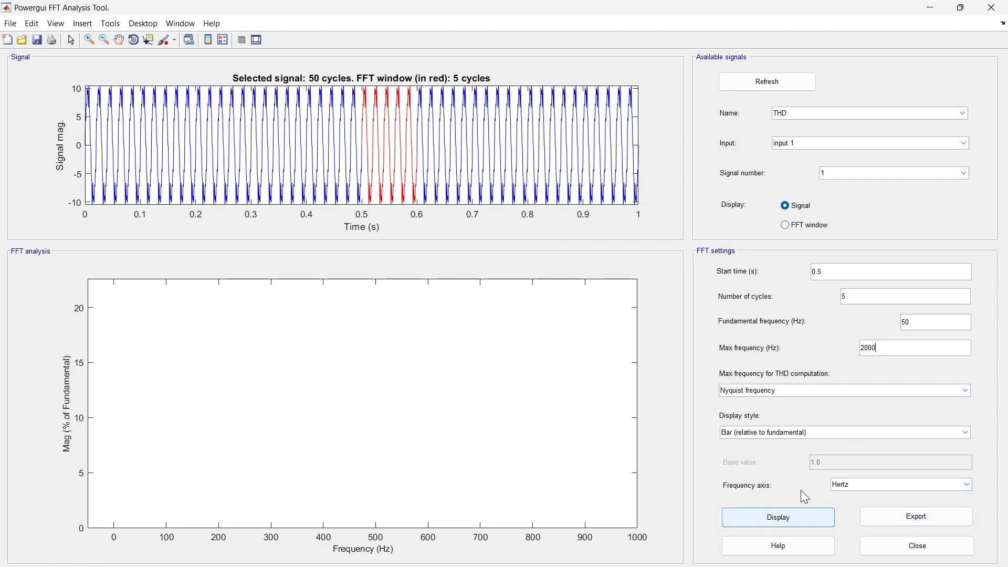
left_click(804, 517)
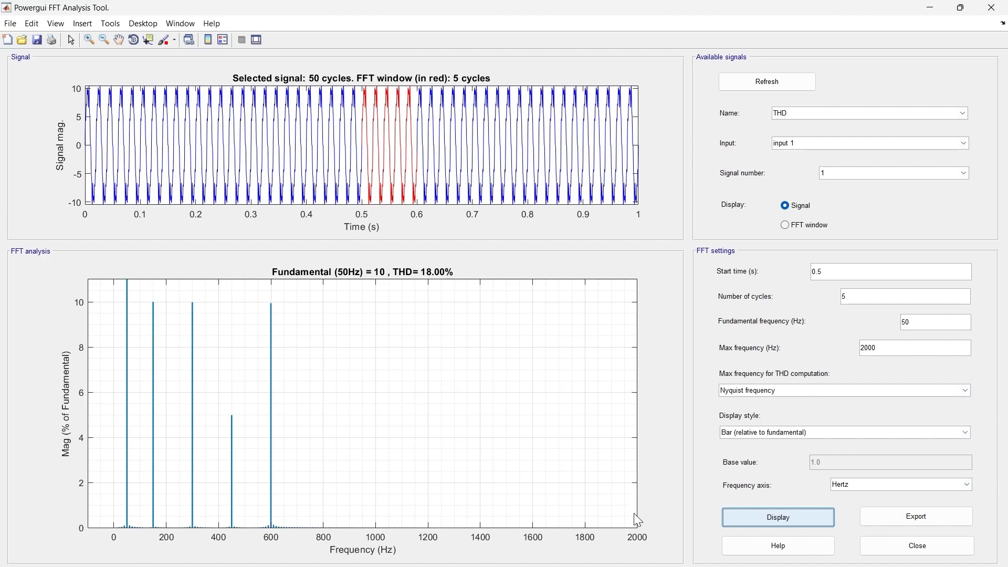
- Redisplay the spectrum with a maximum frequency of 1000 Hz, and choose Nyquist frequency as the limit for the THD computation
type("1000")
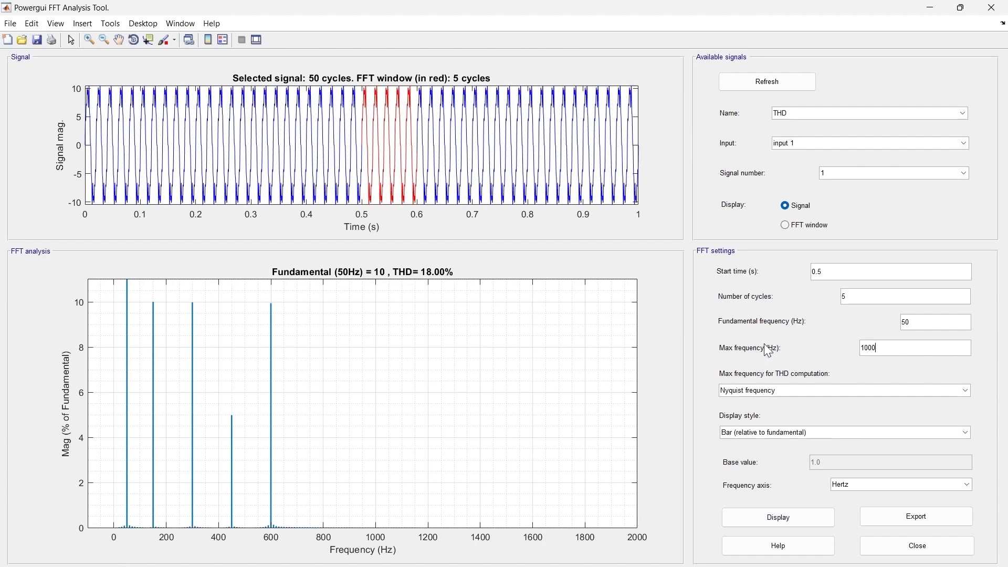
key("Return")
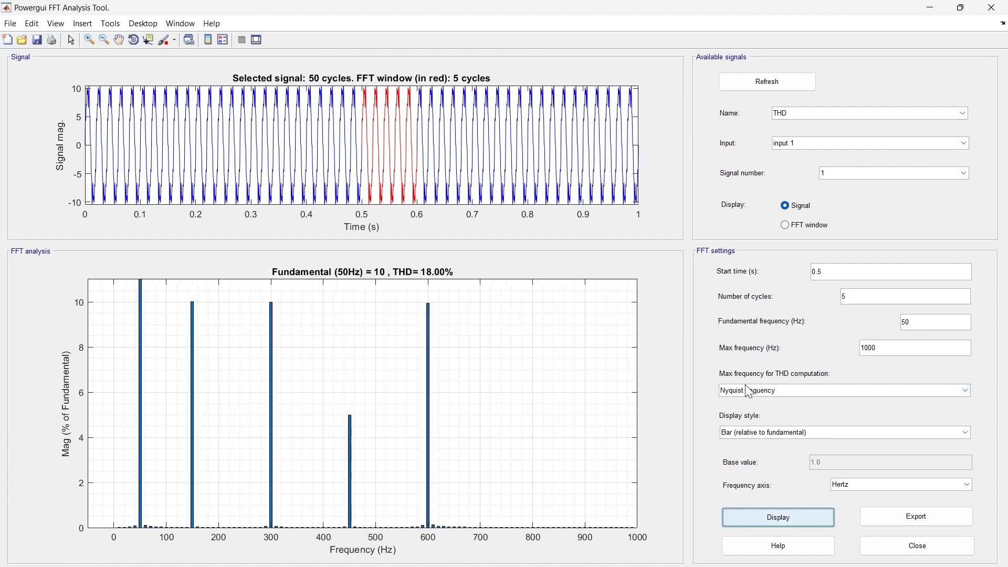
left_click(790, 391)
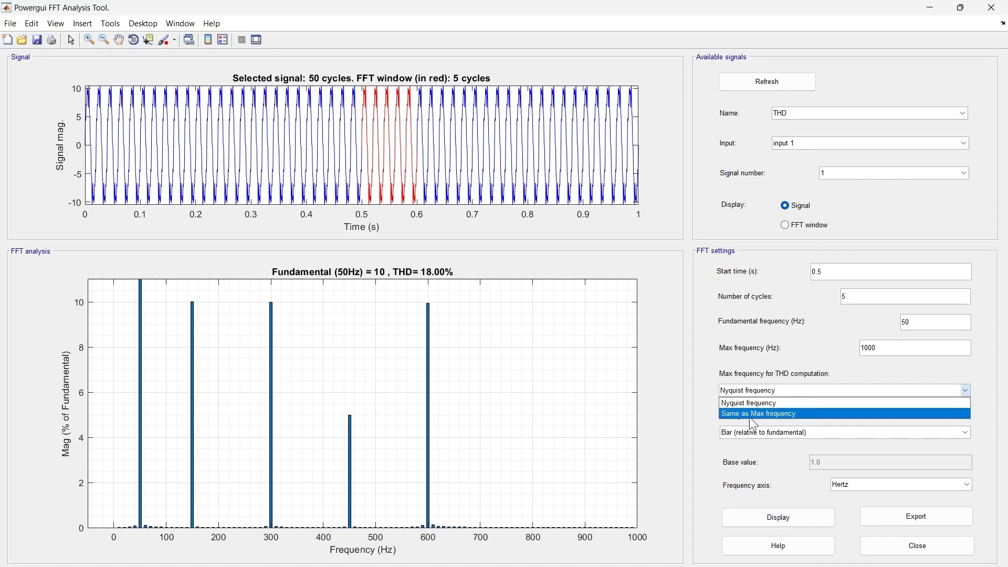
left_click(783, 403)
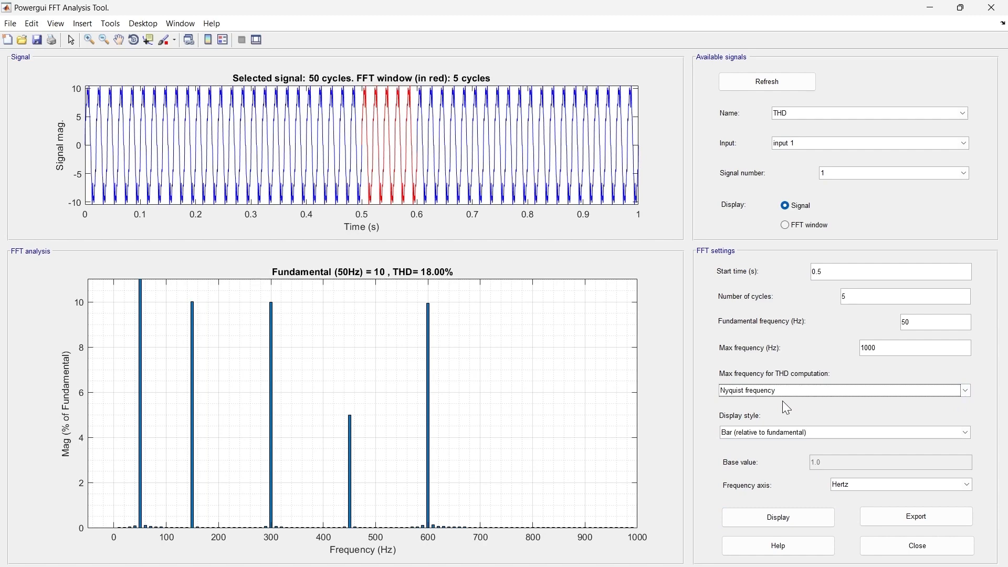
- Review the display style options and display the spectrum as Bar (relative to fundamental)
left_click(791, 436)
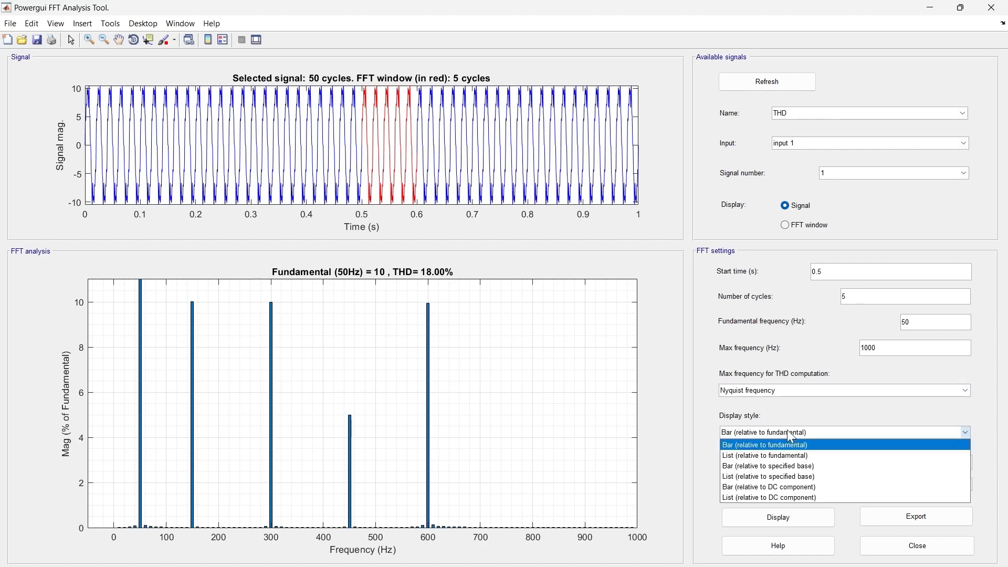
left_click(795, 466)
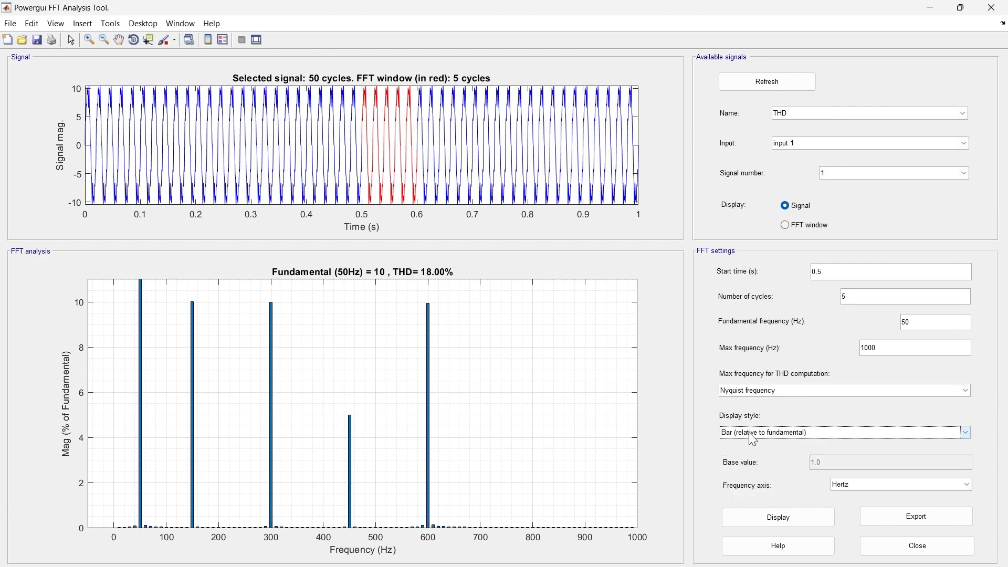
left_click(757, 433)
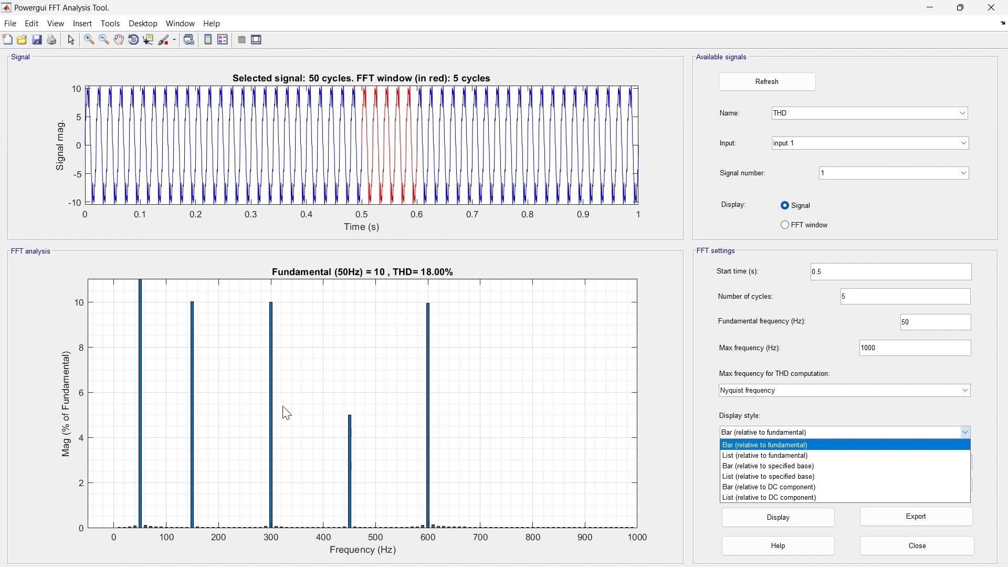
left_click(729, 446)
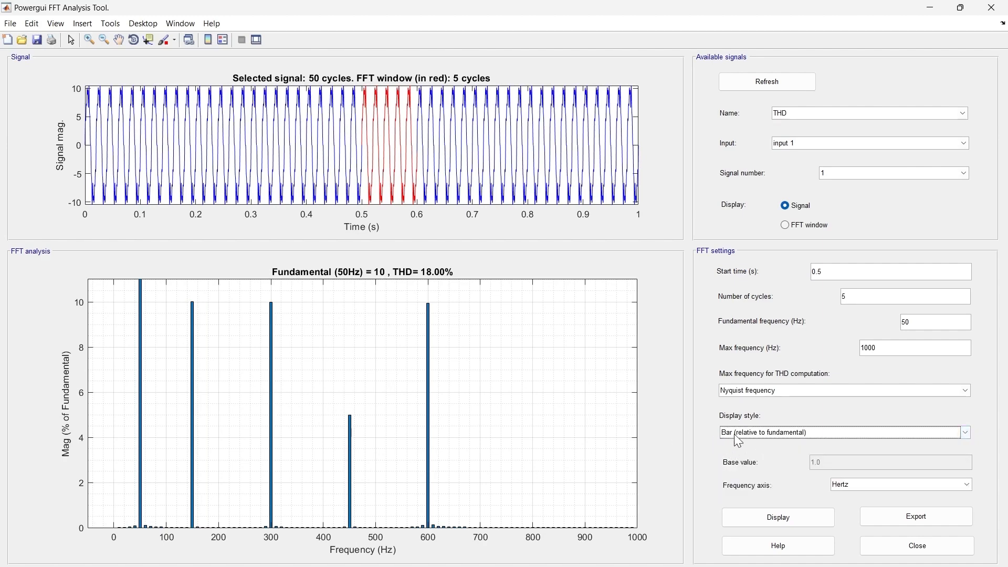
left_click(760, 520)
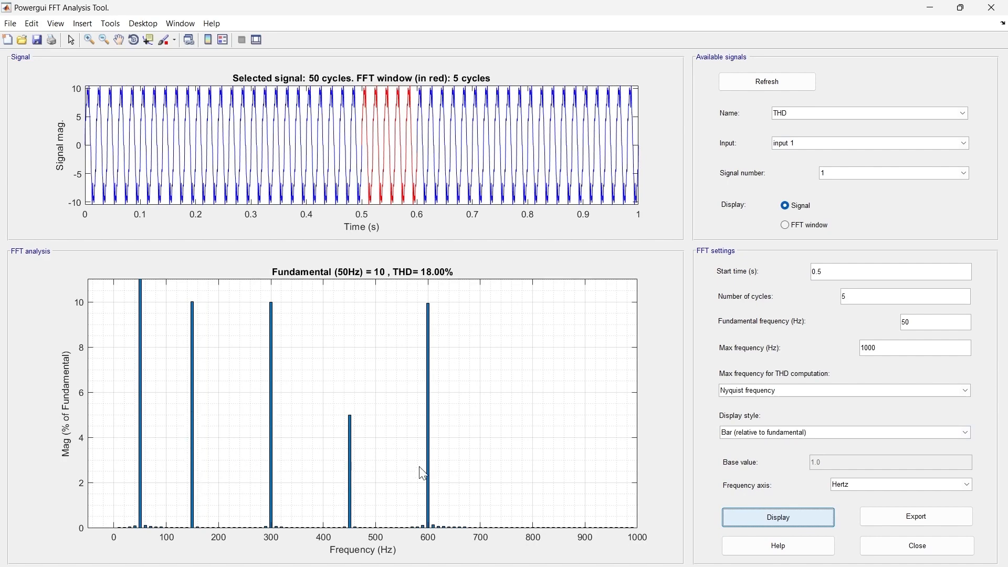
- Display the FFT results in the List (relative to fundamental) style
left_click(736, 432)
left_click(744, 454)
left_click(751, 517)
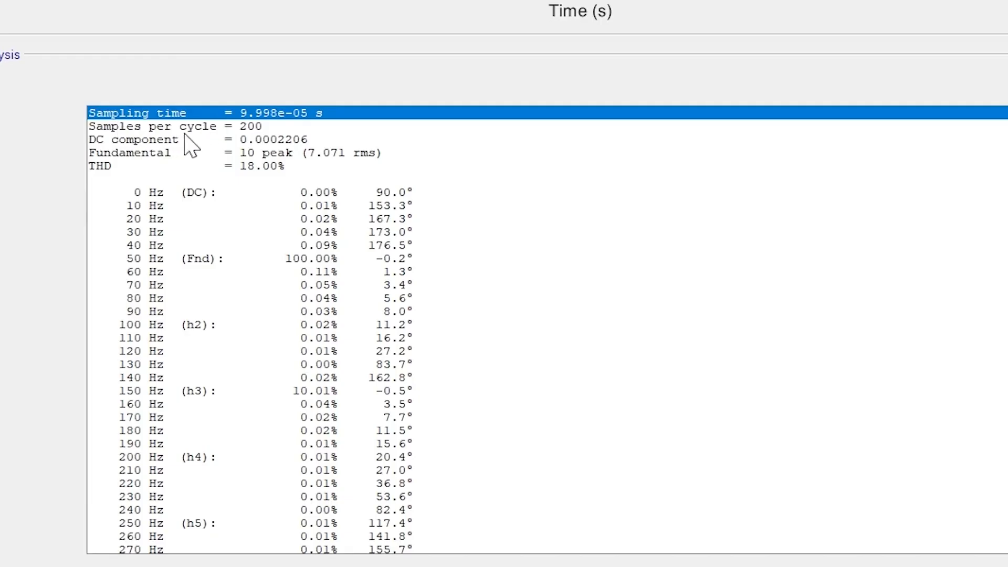
- Examine the listed sampling data, fundamental, THD and the 2nd, 3rd, 6th, 9th and 12th harmonic entries
left_click(149, 292)
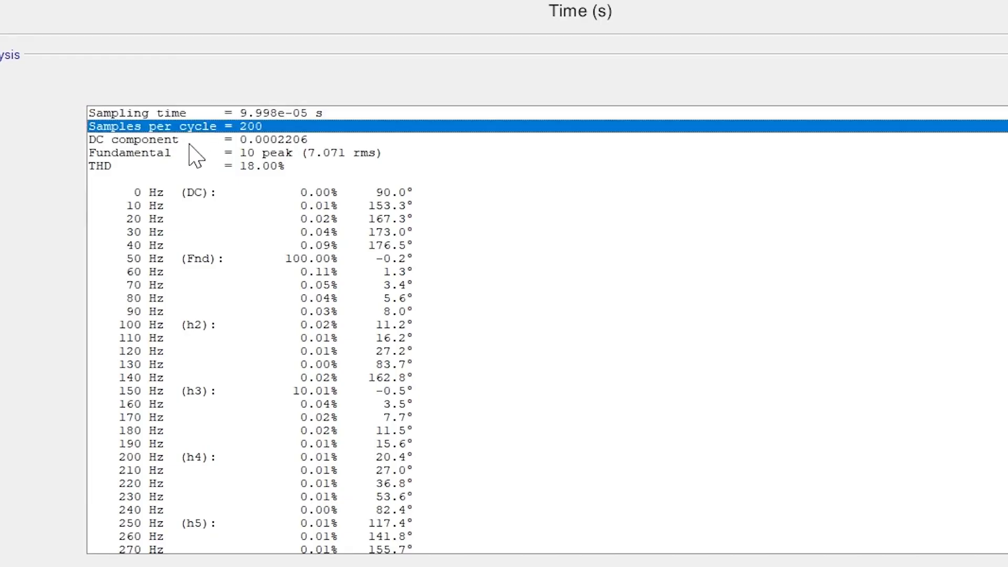
left_click(184, 141)
left_click(163, 156)
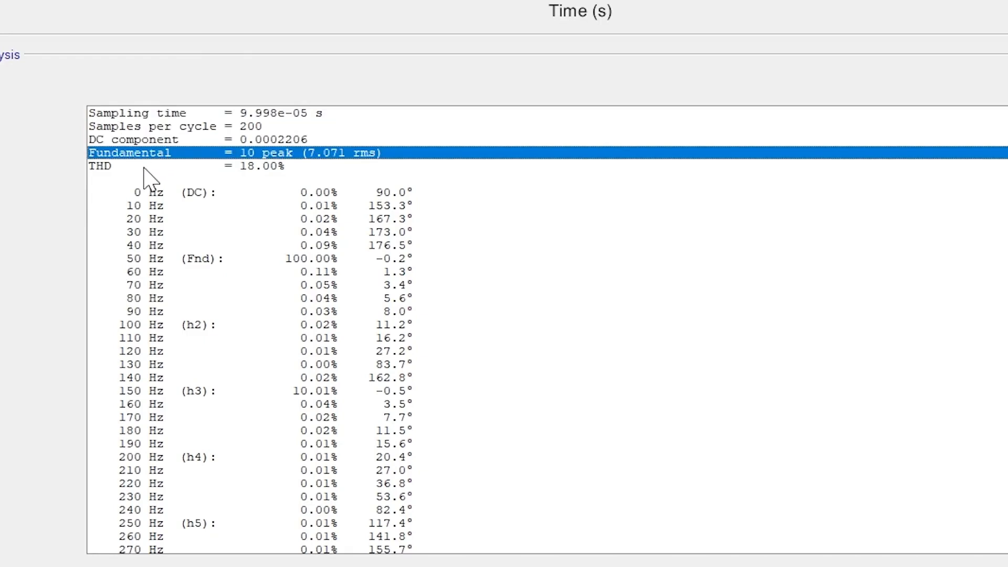
left_click(134, 167)
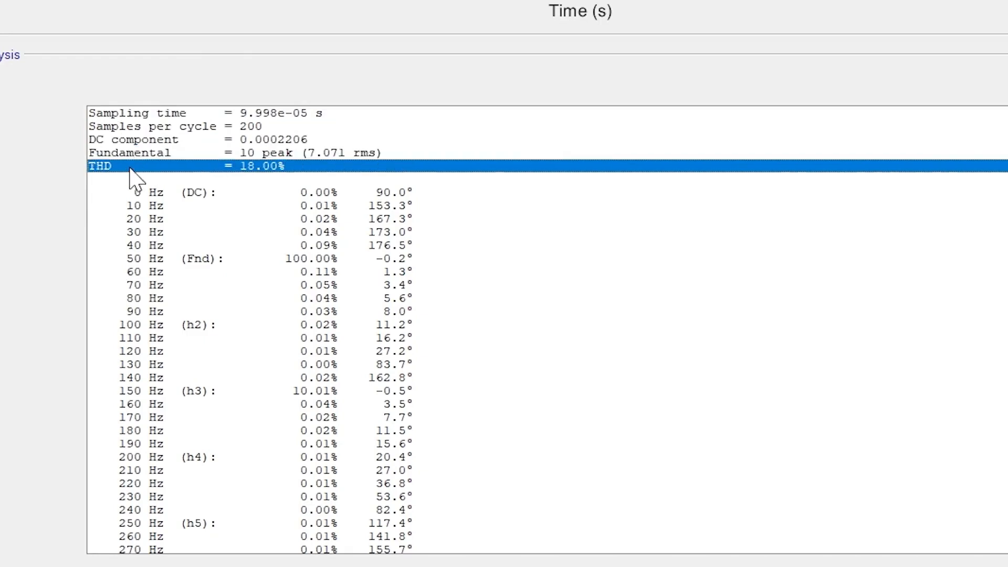
left_click(145, 261)
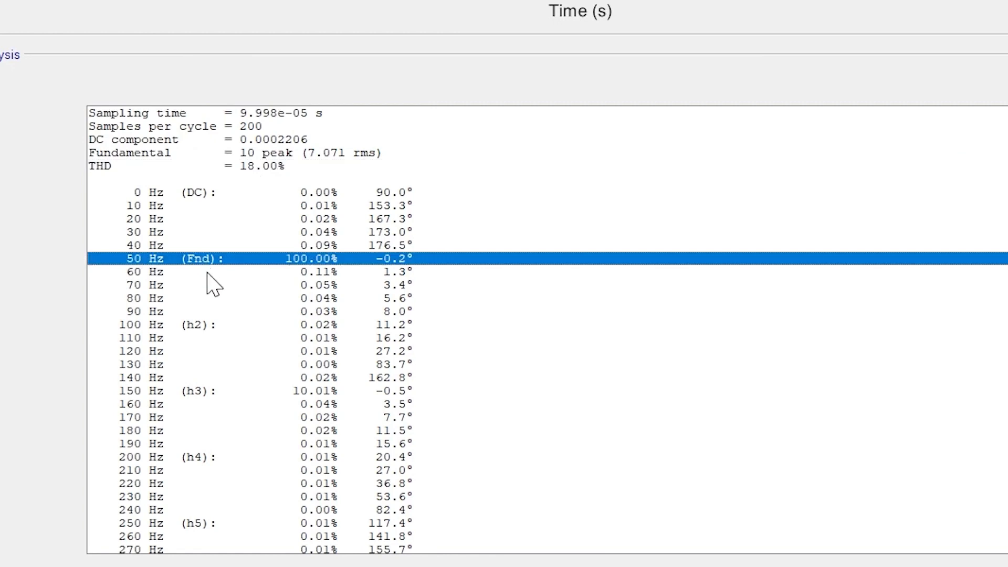
left_click(197, 325)
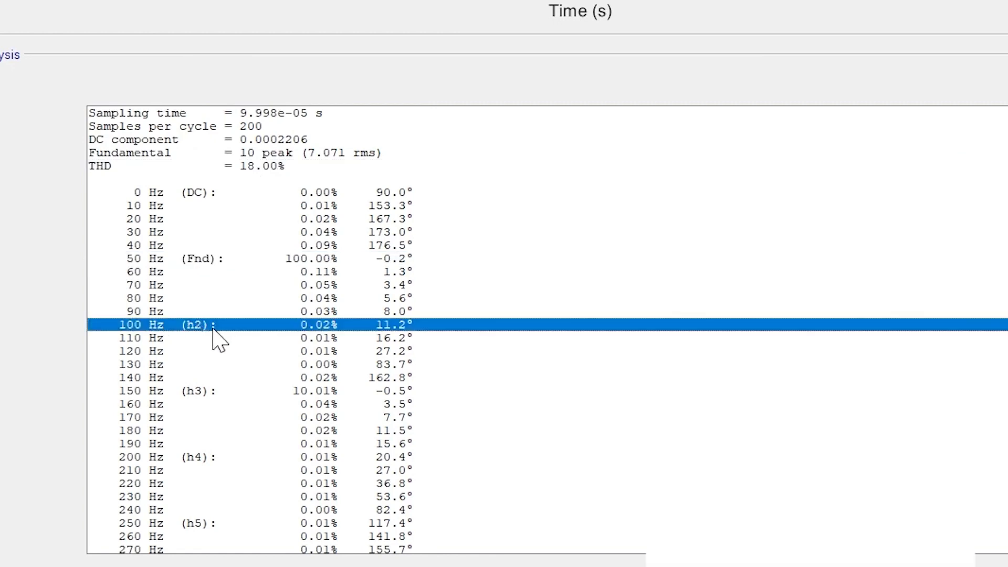
left_click(194, 392)
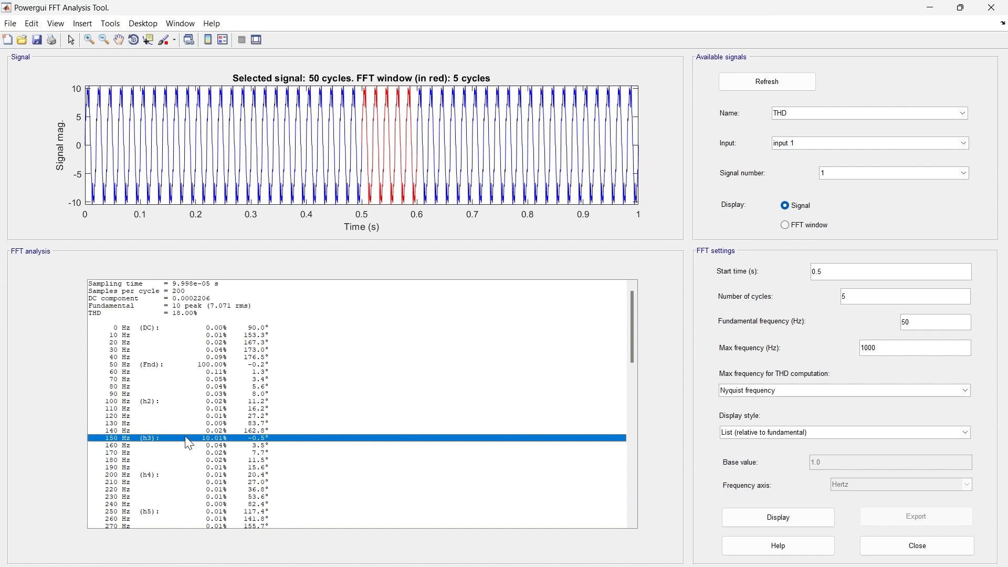
scroll(189, 443, "down", 6)
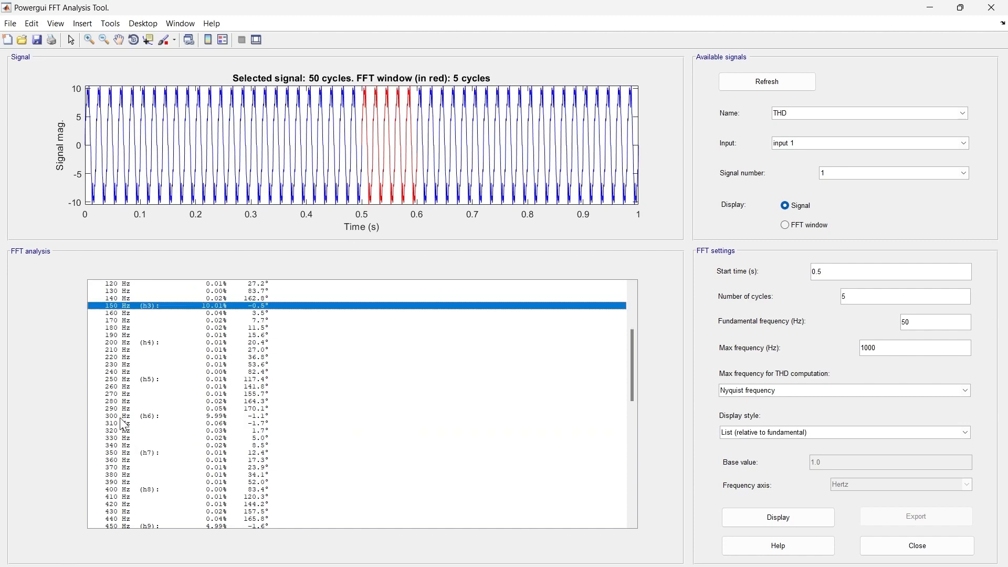
left_click(155, 417)
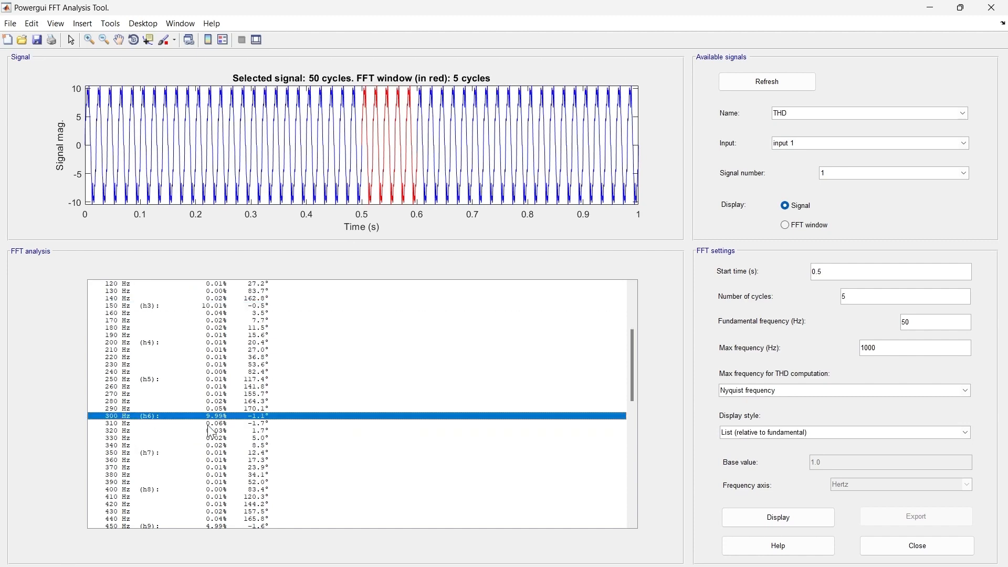
scroll(142, 431, "down", 3)
scroll(141, 432, "down", 5)
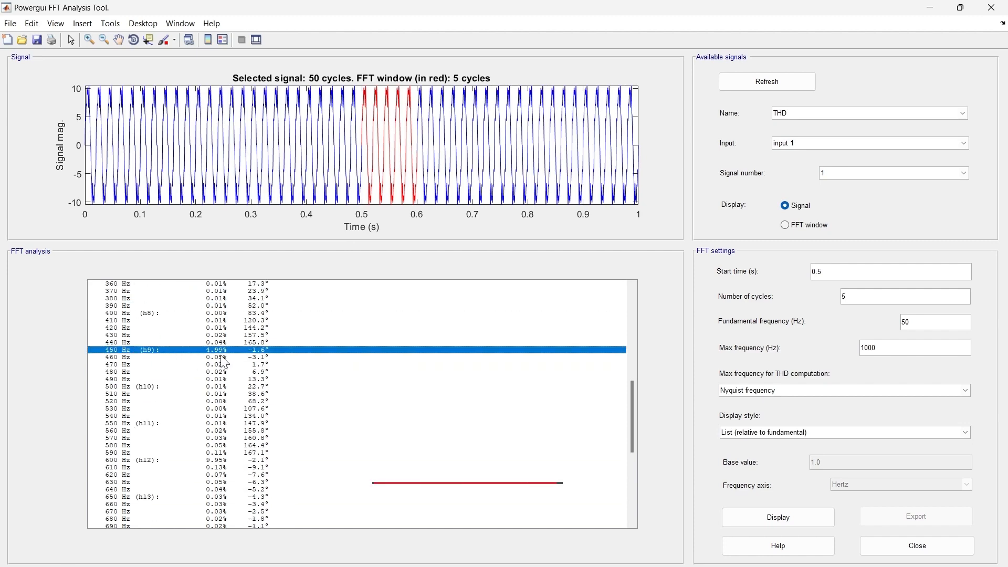
left_click(136, 461)
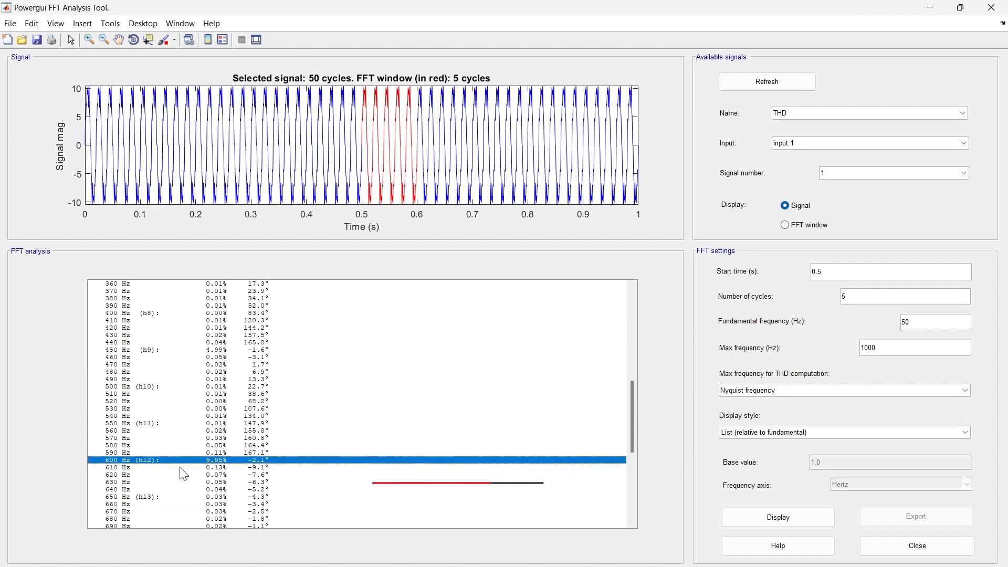
- Close the FFT analysis window and set the amplitude of the 150 Hz sine wave block to 3
left_click(990, 7)
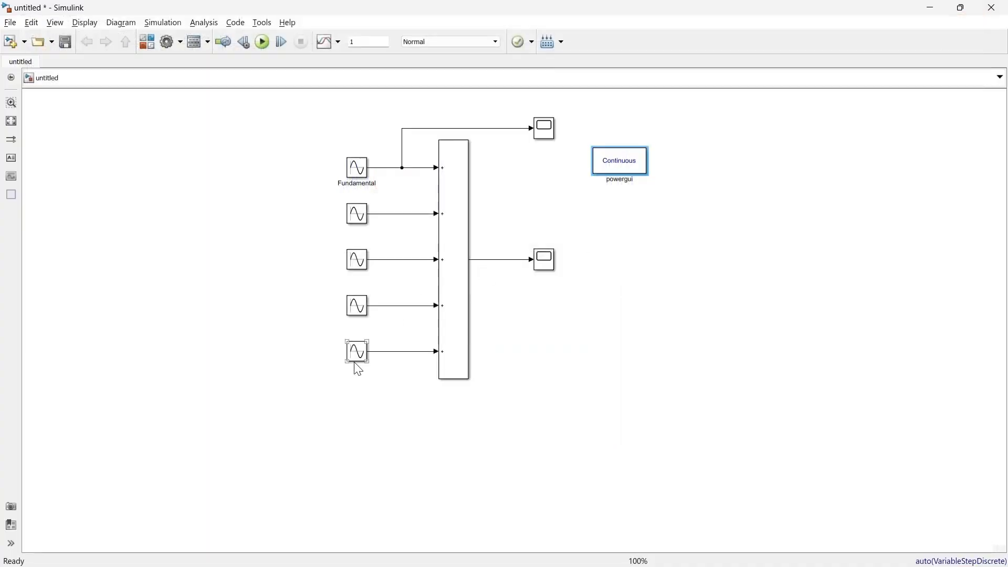
double_click(363, 220)
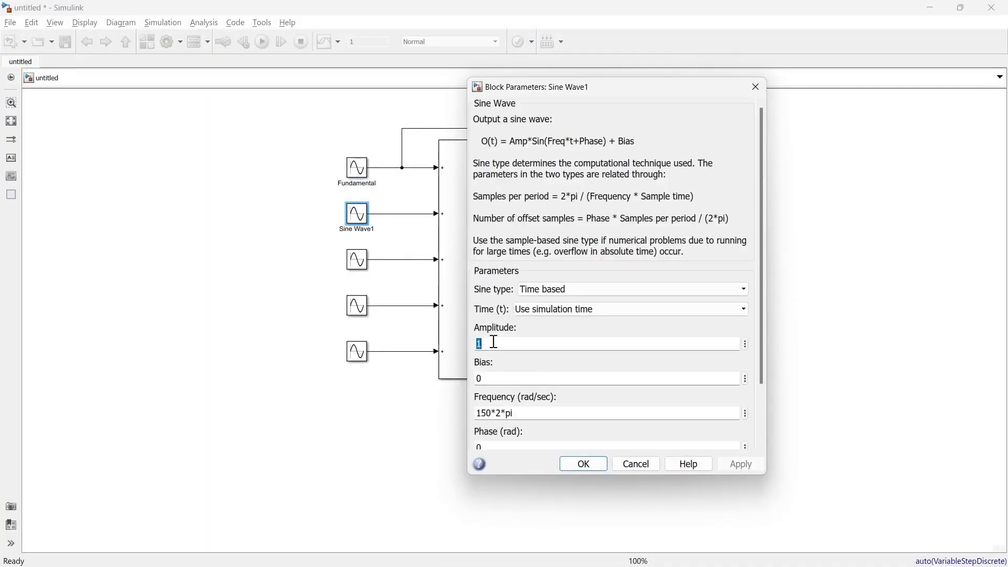
type("3")
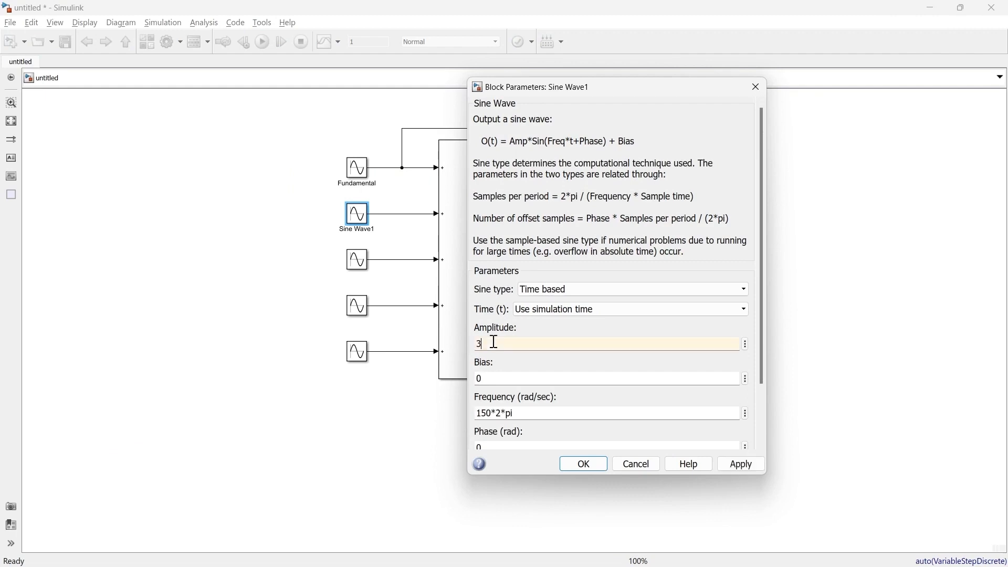
left_click(583, 464)
- Set the amplitude of the 300 Hz sine wave block to 2 and of the 450 Hz block to 1
double_click(356, 259)
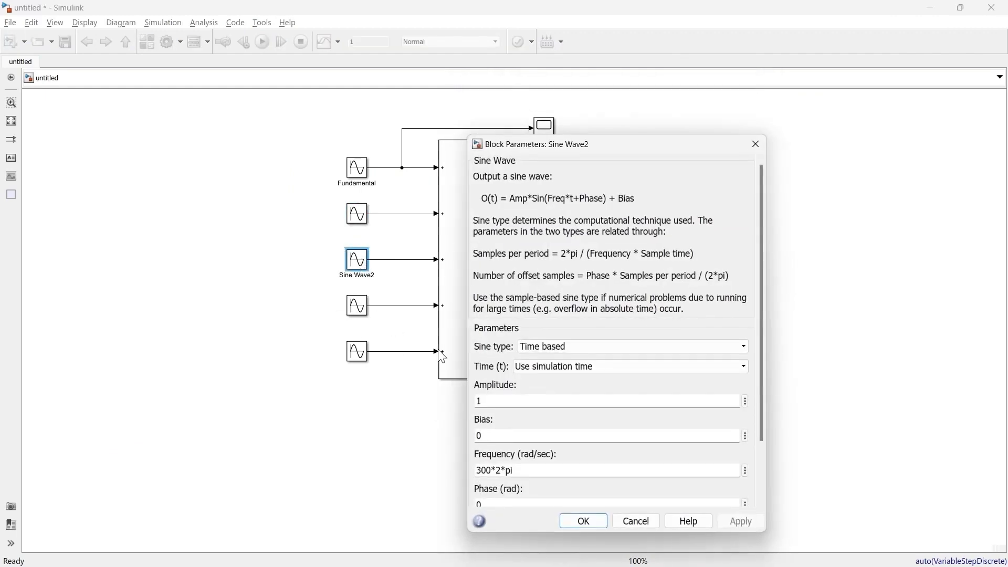
double_click(516, 399)
type("2")
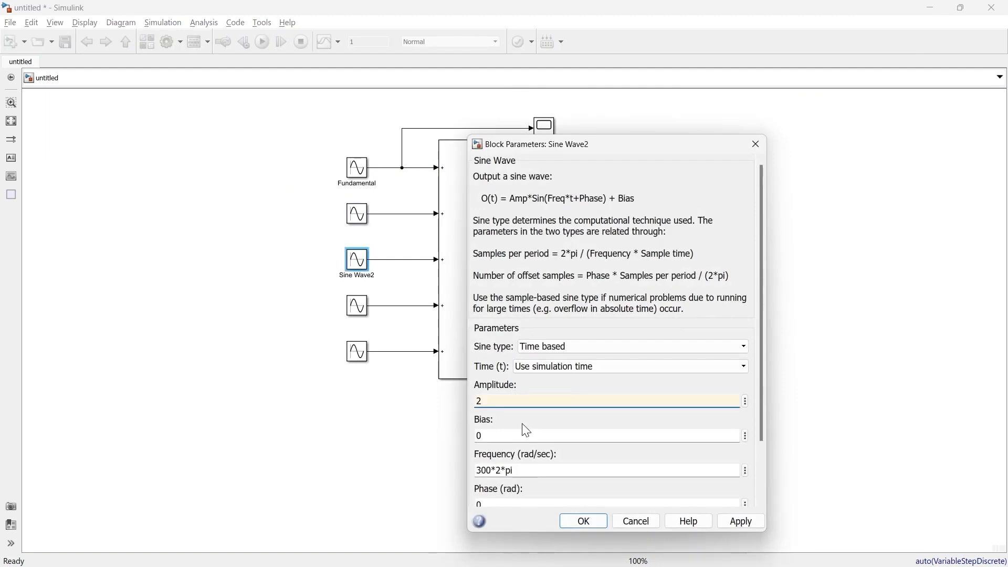
left_click(584, 520)
double_click(357, 305)
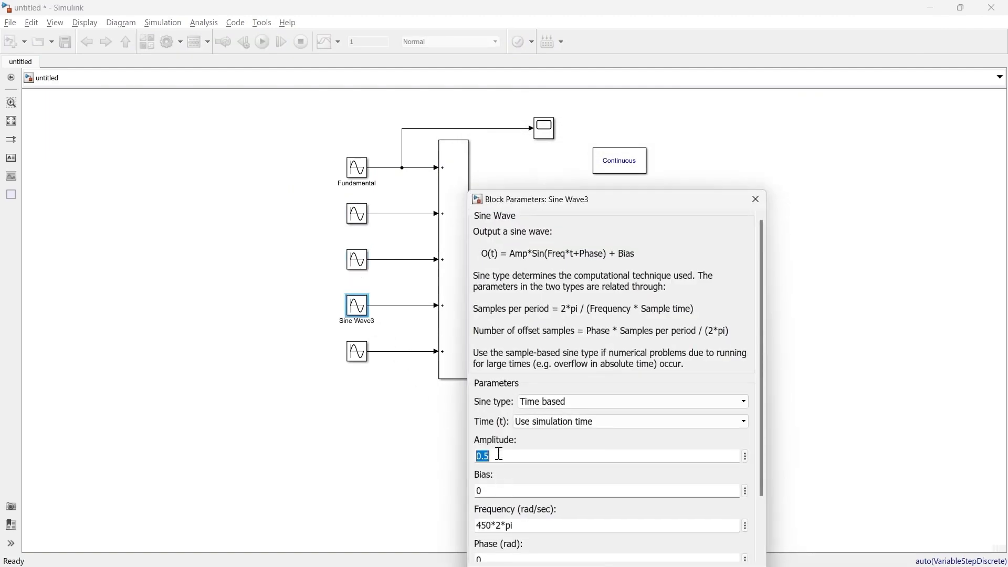
key("Return")
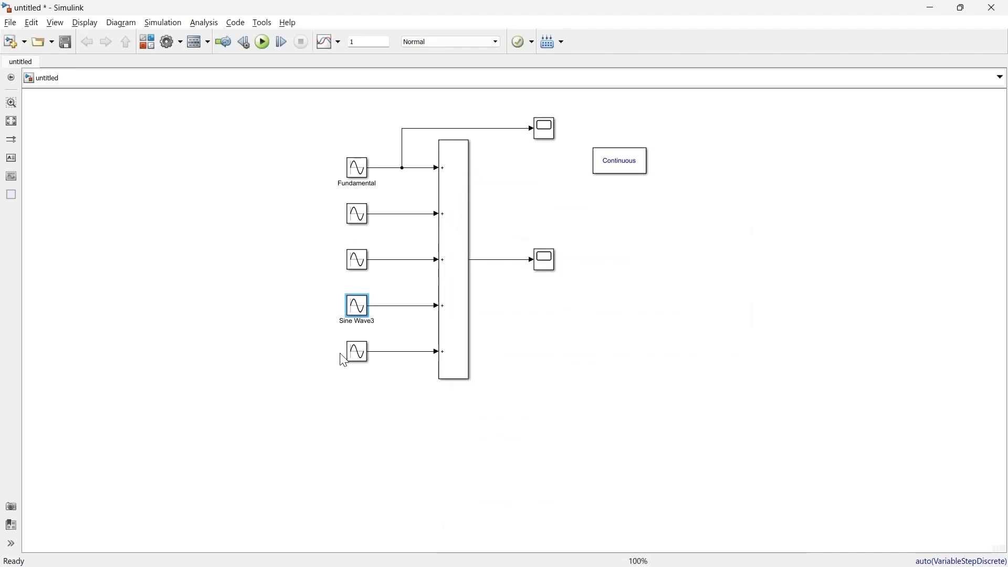
- Set the amplitude of the 600 Hz sine wave block to 0.5
left_click(356, 355)
double_click(355, 355)
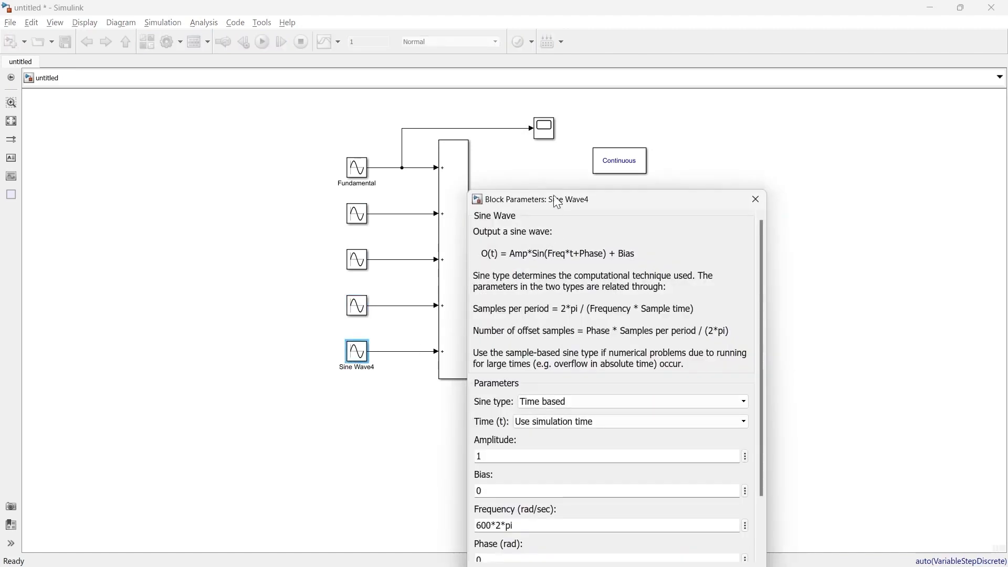
left_click_drag(557, 197, 548, 107)
left_click_drag(452, 380, 455, 376)
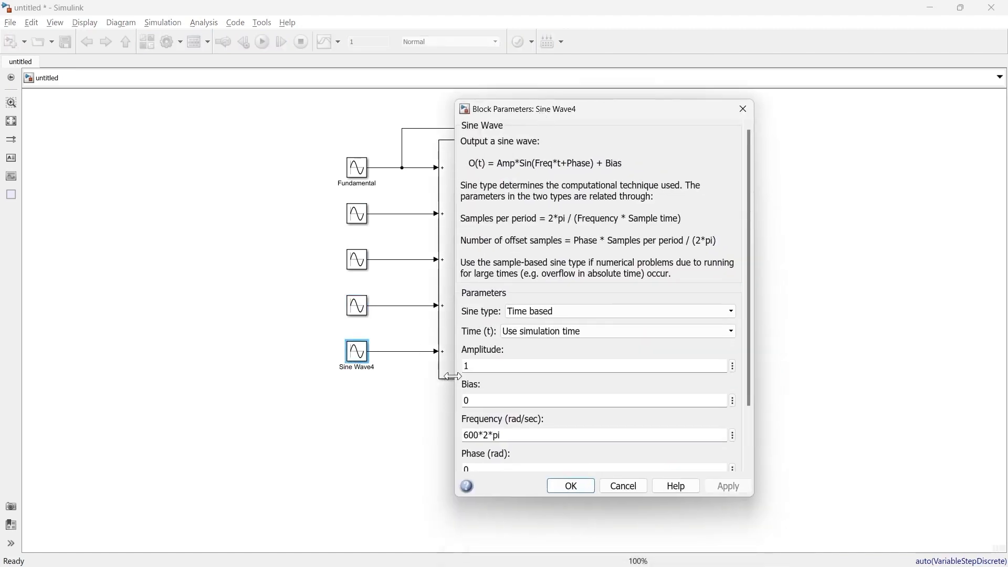
double_click(488, 367)
type("0.5")
key("Return")
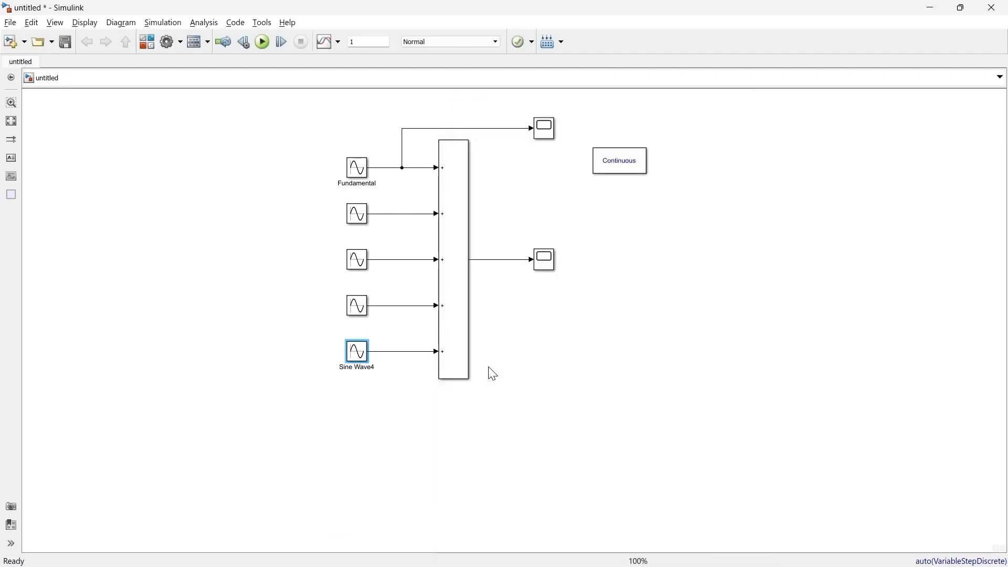
- Rerun the simulation and display the results as a list relative to the fundamental in powergui's FFT Analysis tool, with its window maximized
left_click(262, 42)
double_click(645, 163)
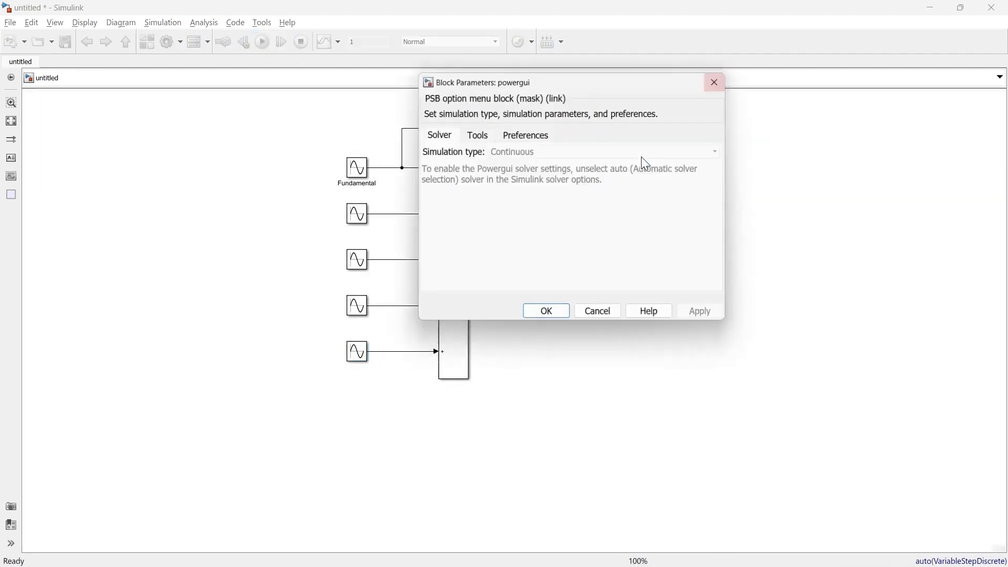
left_click(476, 136)
left_click(480, 210)
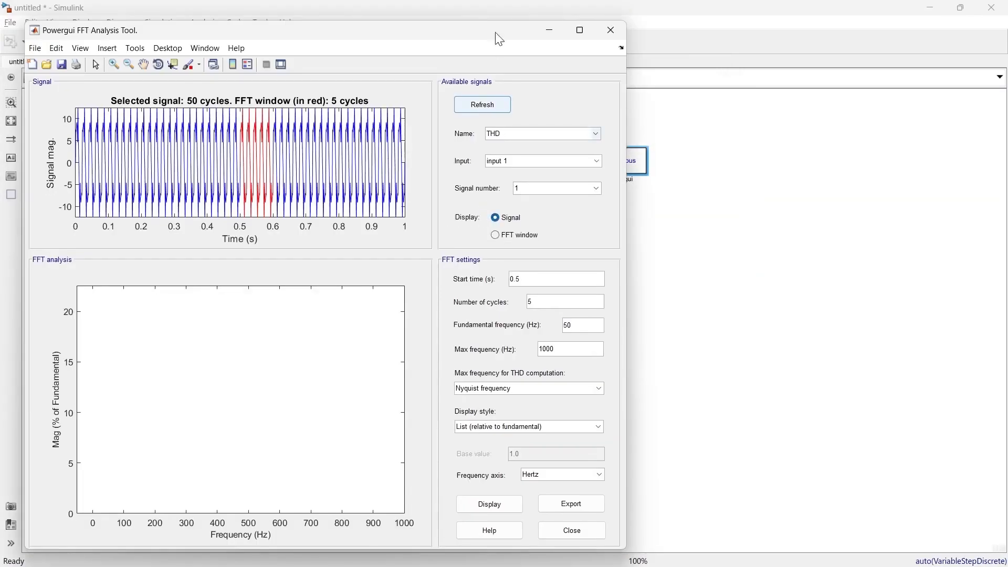
left_click(503, 501)
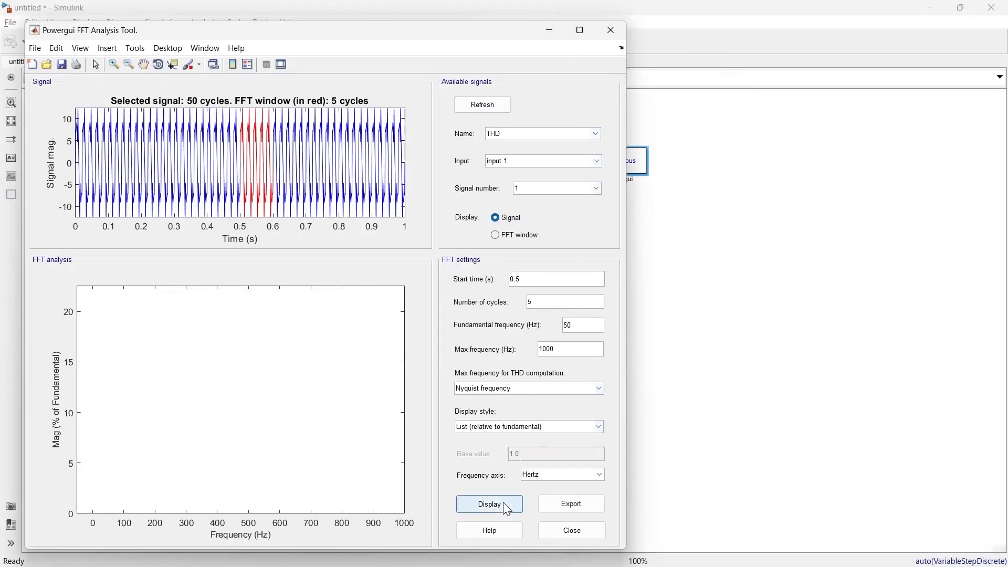
left_click(579, 31)
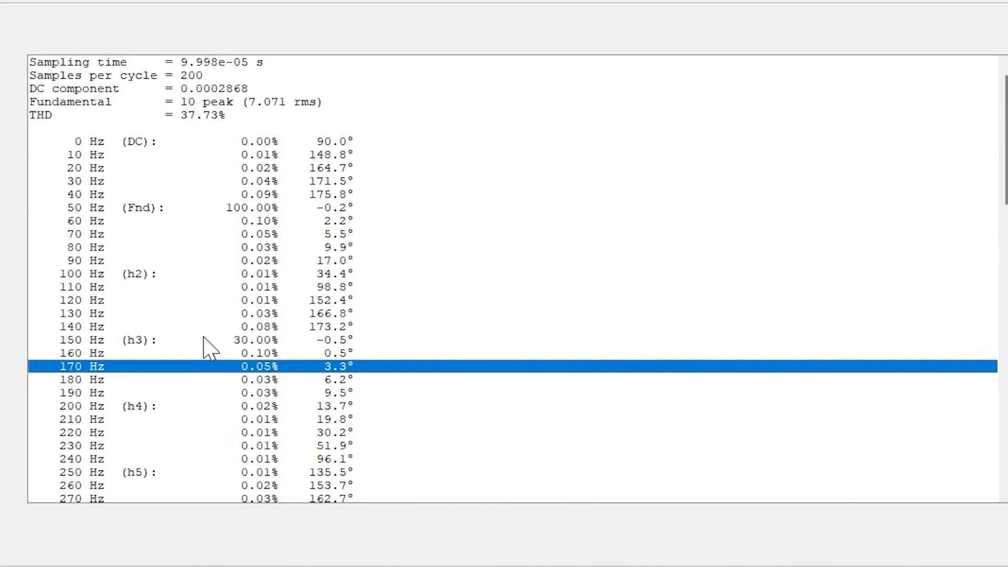
- Examine the 3rd, 6th, 9th and 12th harmonic entries in the FFT list
left_click(205, 339)
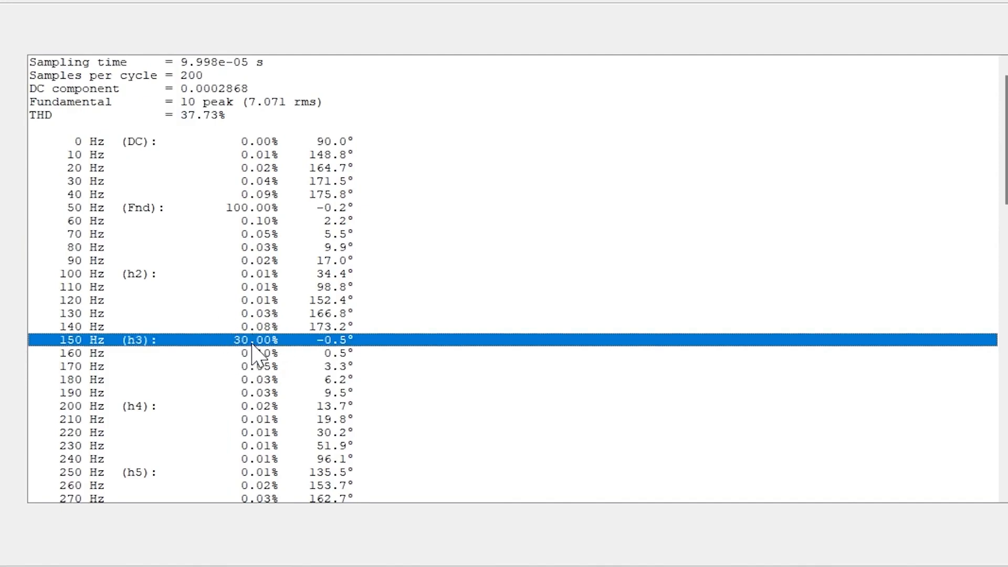
scroll(253, 349, "down", 7)
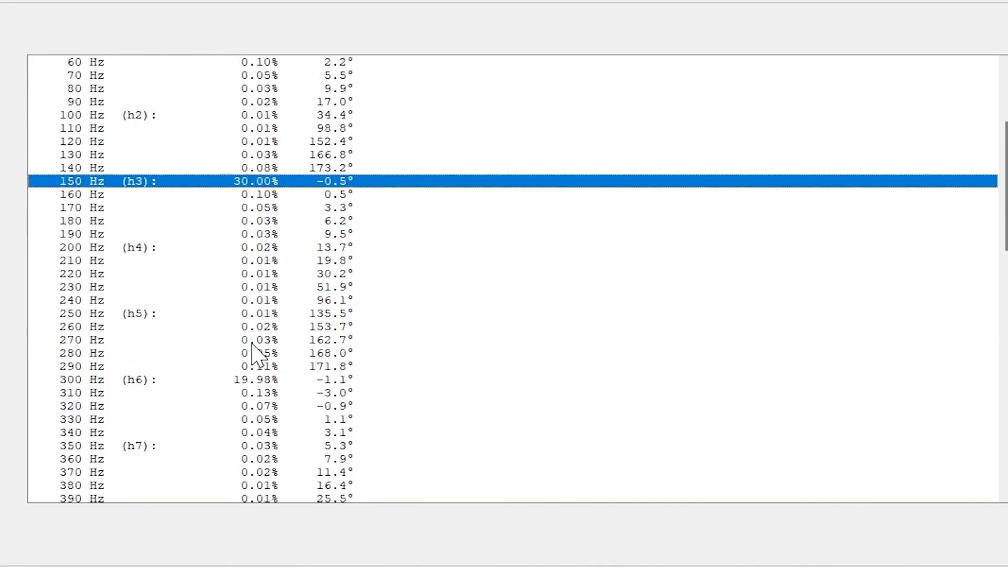
left_click(211, 263)
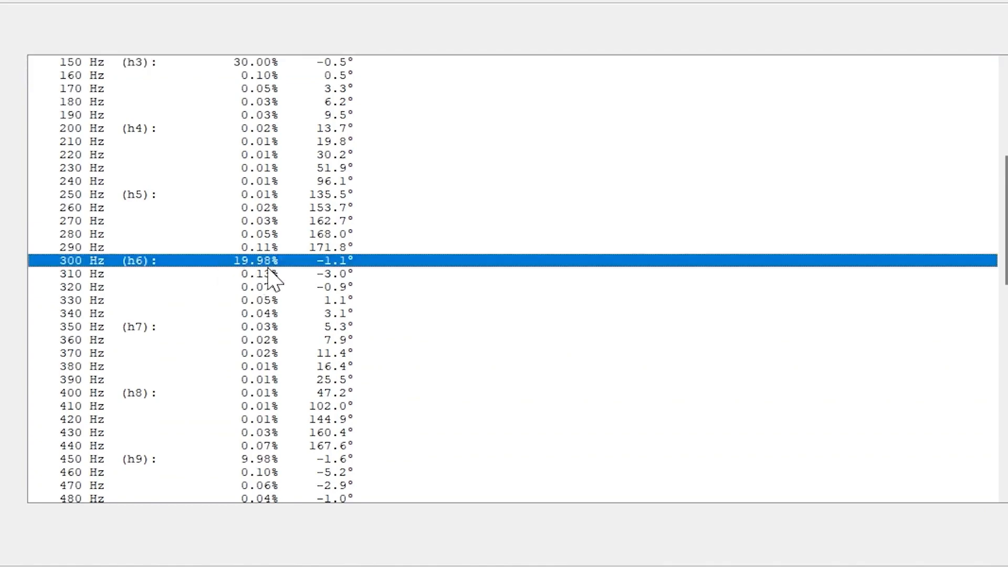
left_click(207, 440)
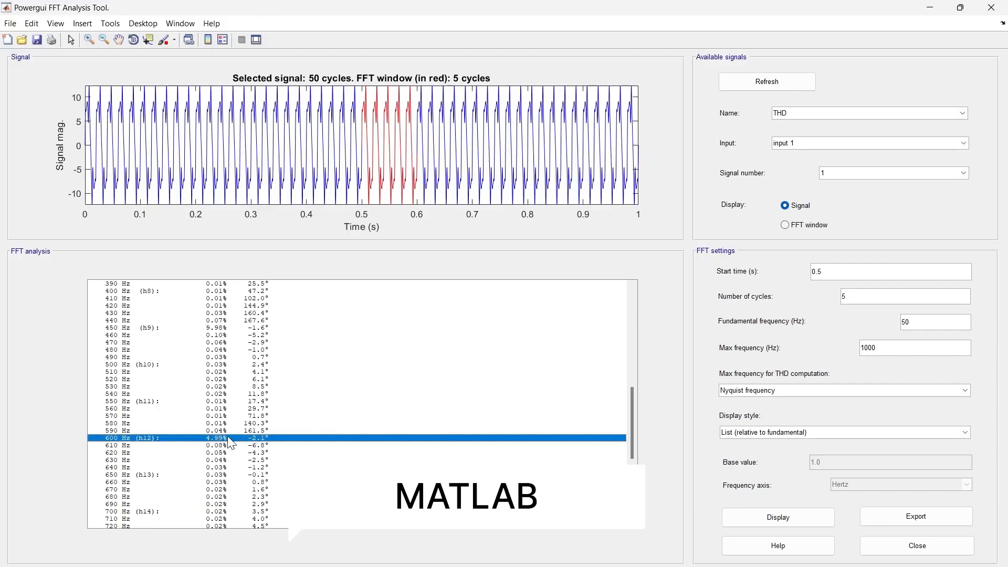
left_click(213, 329)
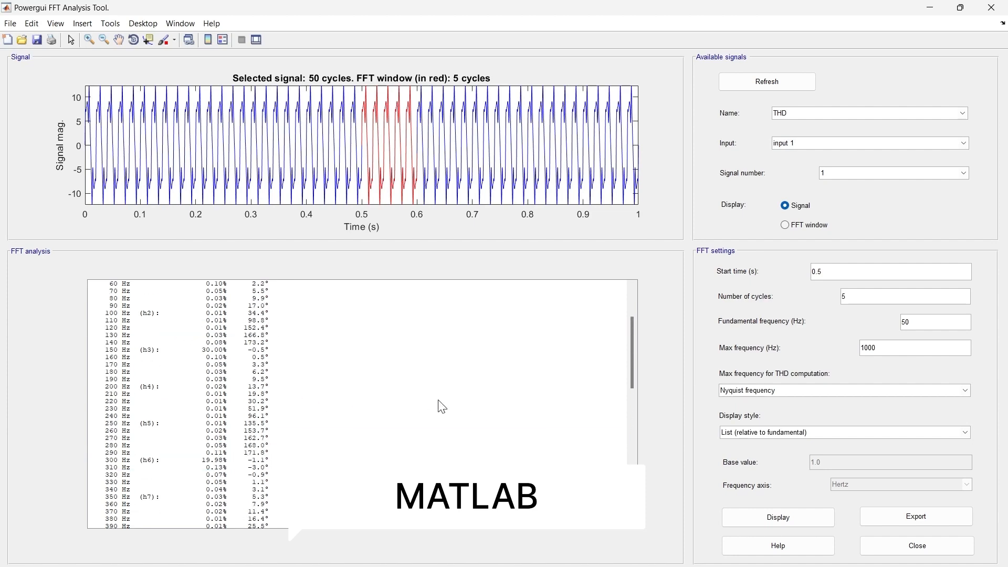
- Display the spectrum in the Bar (relative to fundamental) style
left_click(734, 432)
left_click(740, 445)
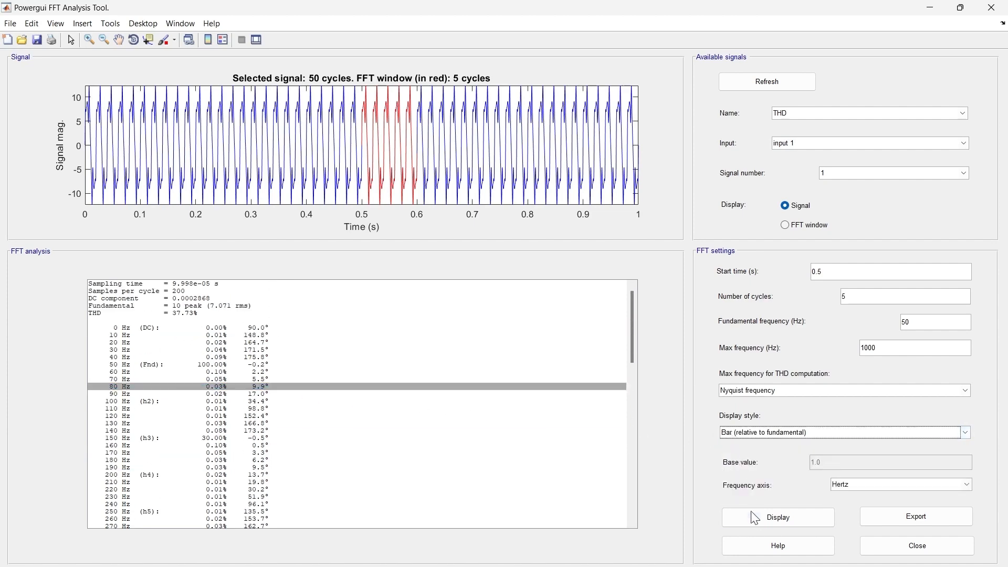
left_click(750, 516)
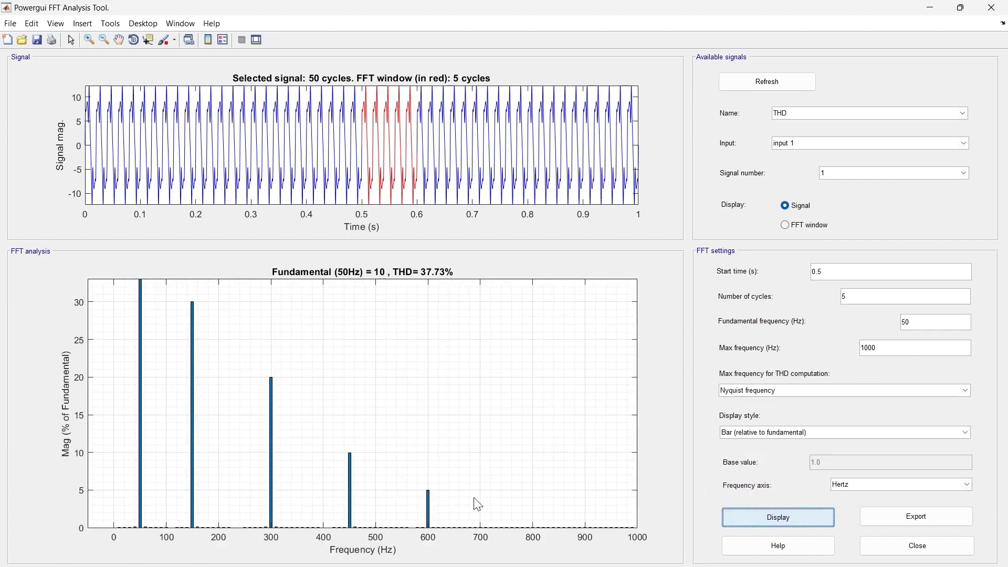
- Display the spectrum in the Bar (relative to specified base) style
left_click(776, 435)
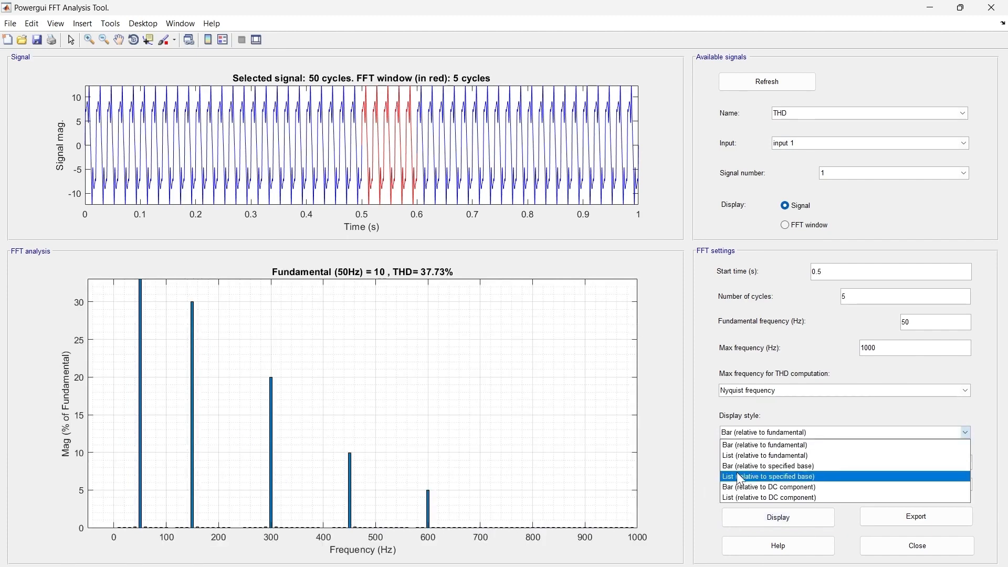
left_click(773, 467)
left_click(780, 518)
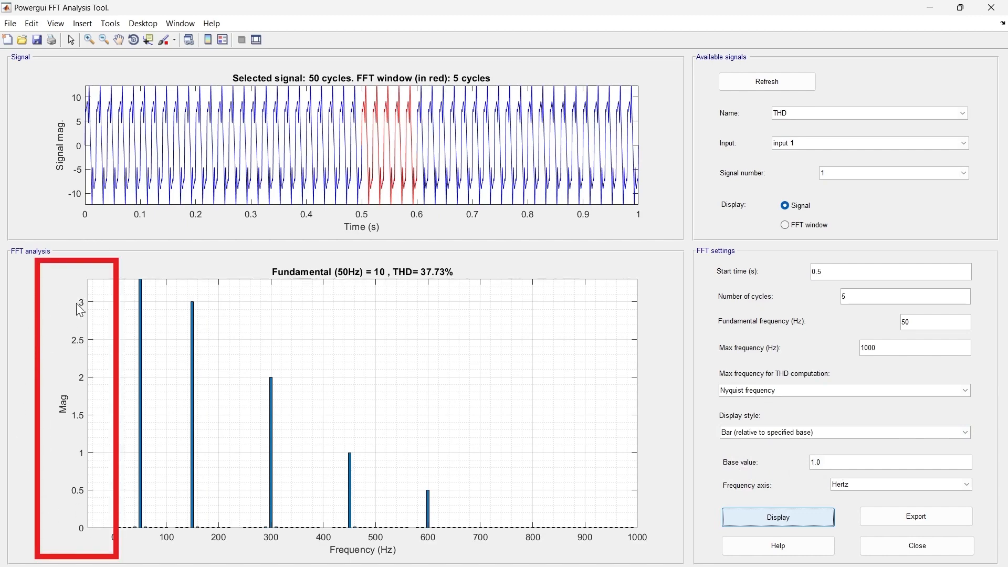
- Set the base value to 2.0 and redisplay the bar spectrum
left_click(838, 463)
key("ctrl+a")
type("2")
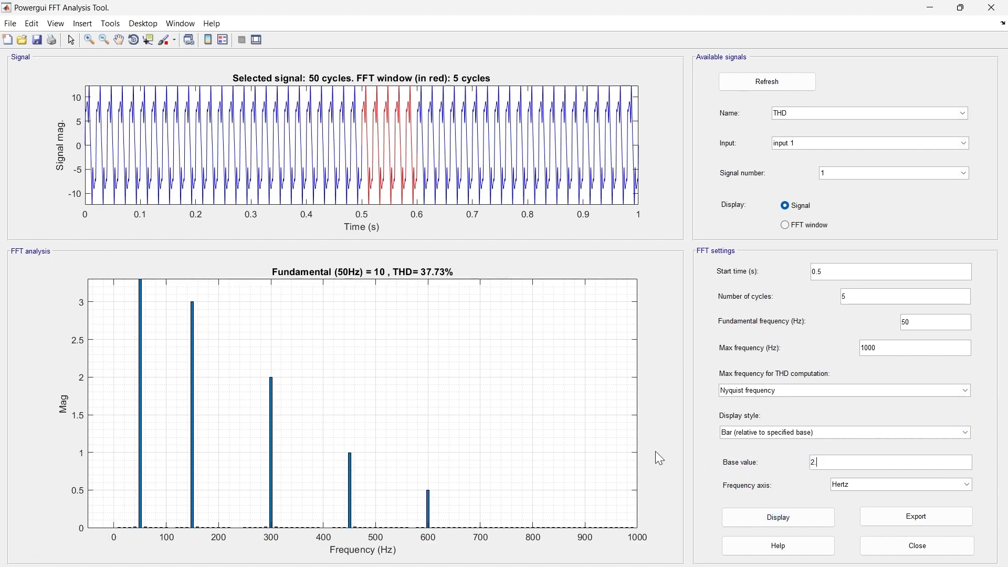
left_click(748, 517)
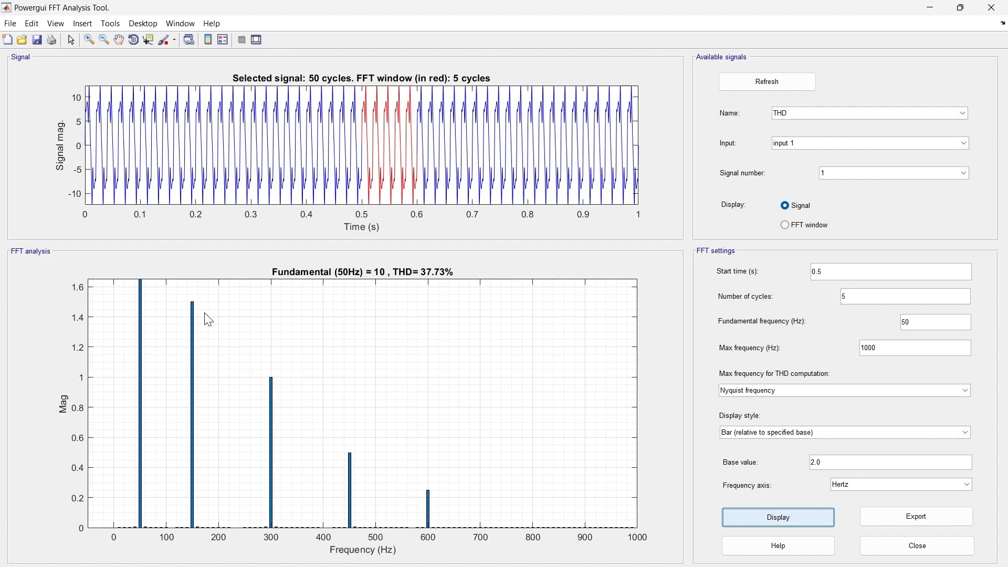
- Set the base value back to 1.0 and redisplay the bar spectrum
double_click(831, 463)
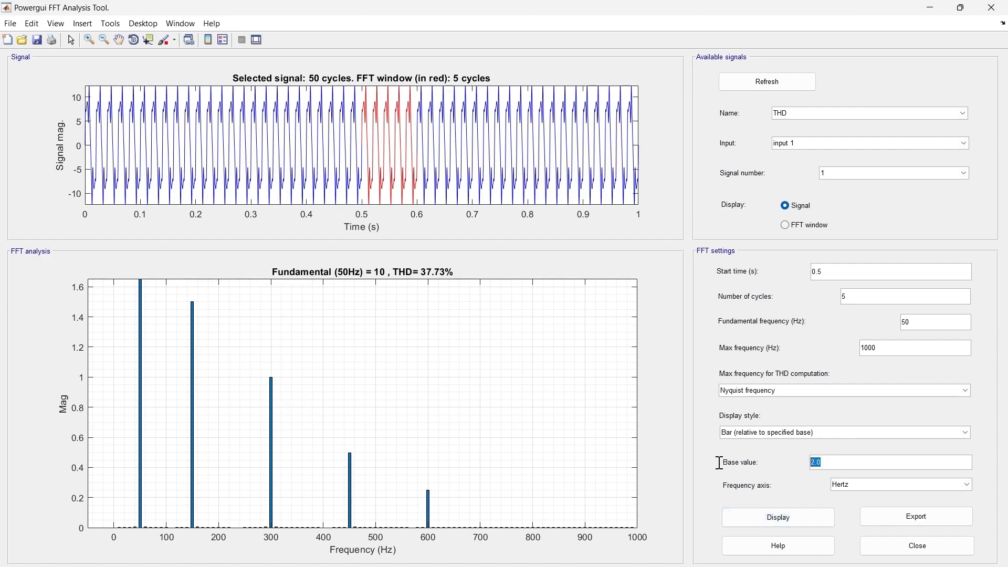
type("1.0")
left_click(765, 518)
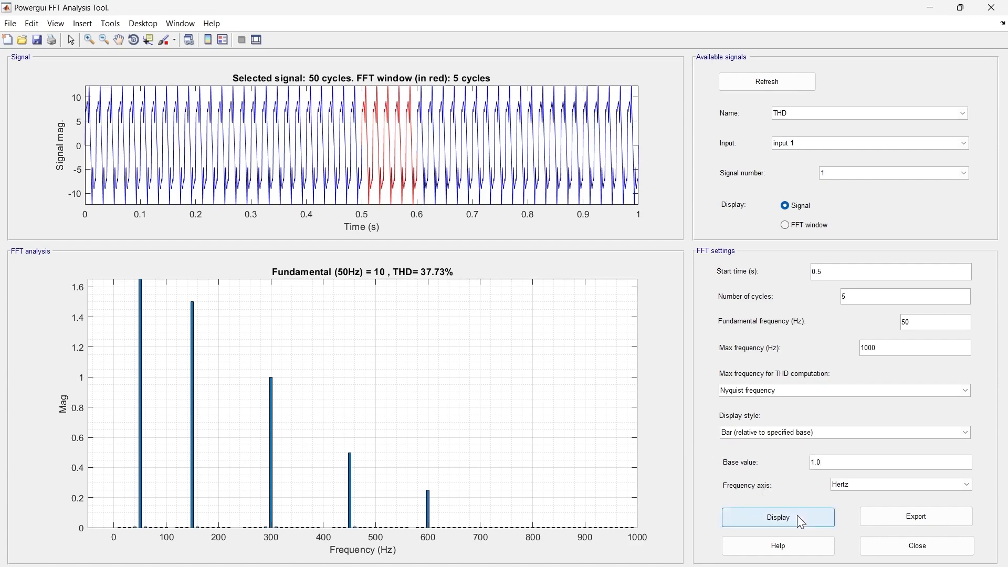
left_click(766, 517)
- Display the spectrum in the Bar (relative to DC component) style, and close the FFT analysis window
left_click(759, 433)
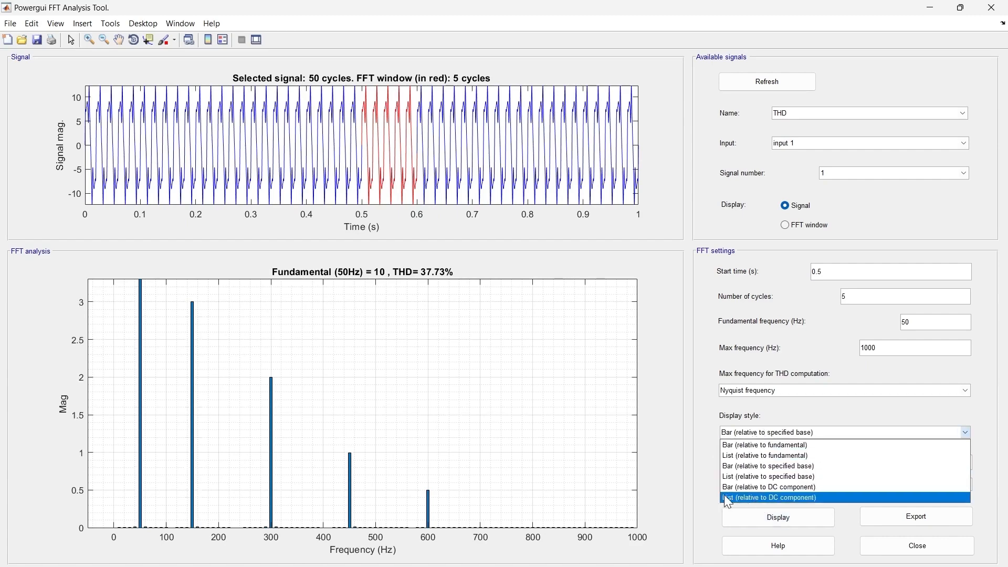
left_click(759, 488)
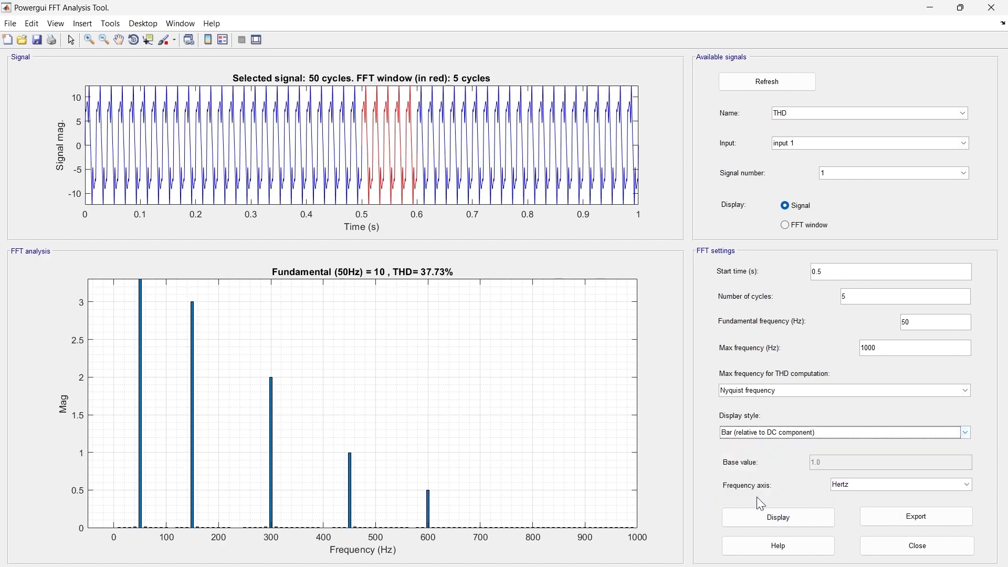
left_click(766, 520)
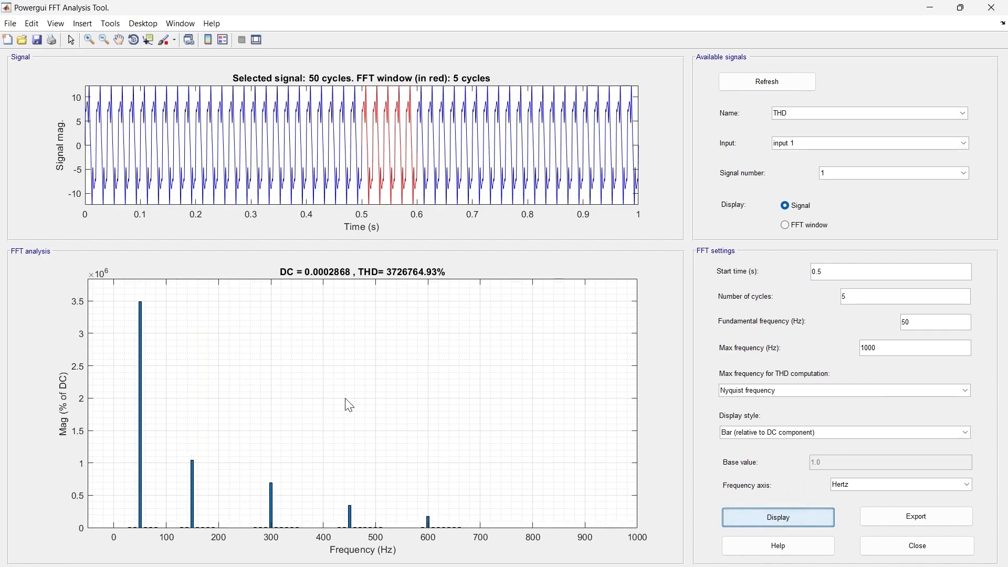
left_click(991, 7)
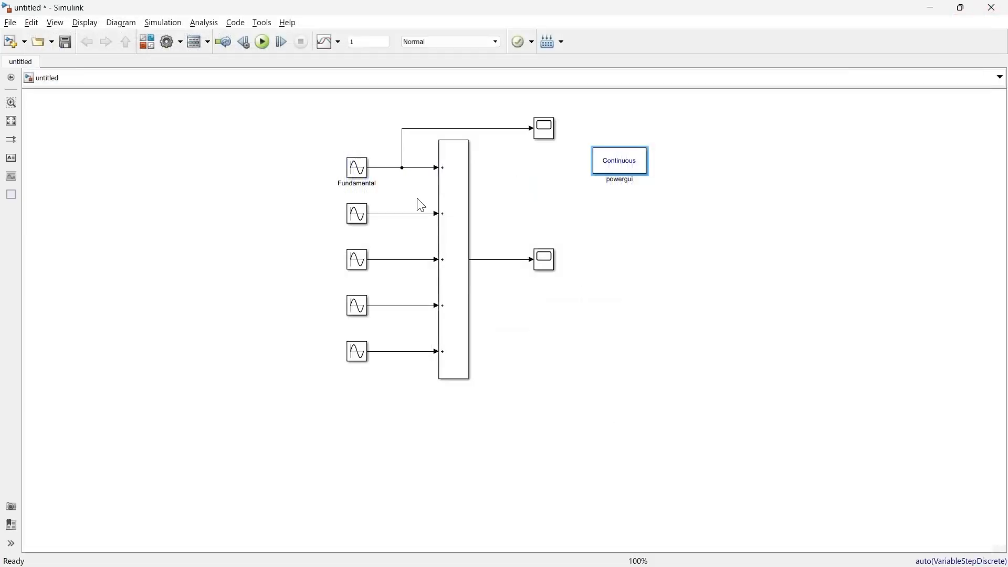
- Add a Constant block with value 1 below the sine waves and connect it as a sixth input of the sum block
double_click(243, 260)
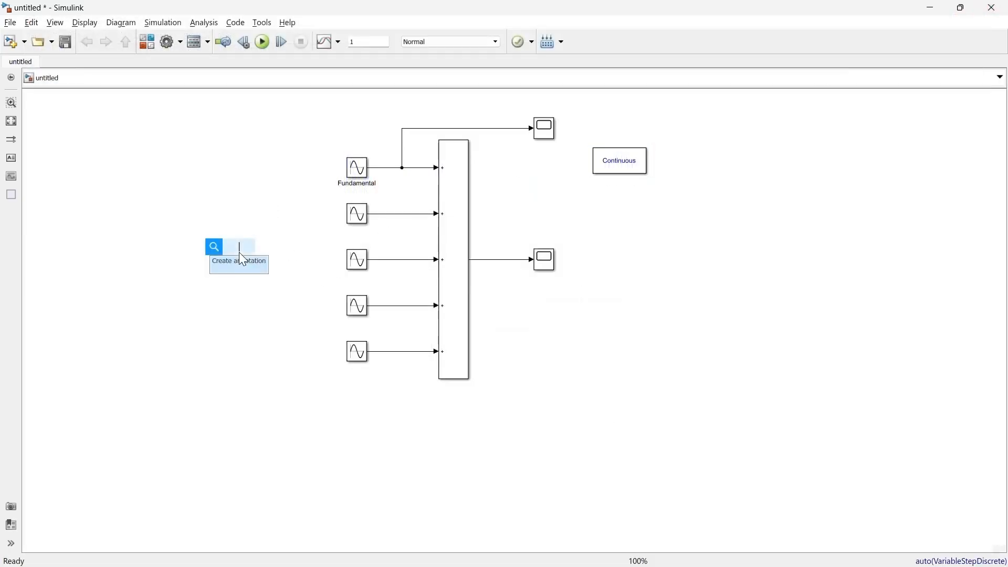
type("con")
key("Return")
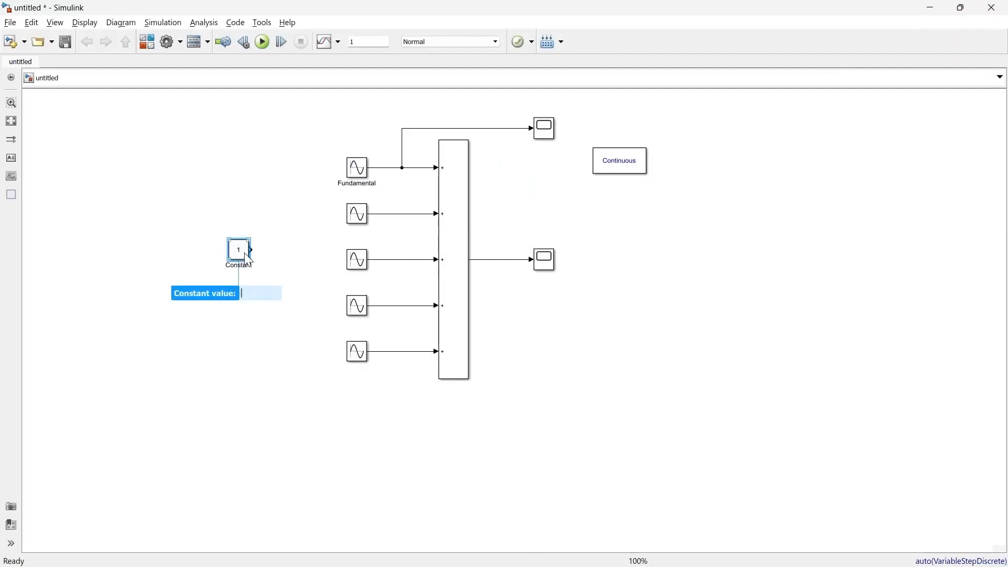
left_click_drag(249, 259, 360, 397)
left_click_drag(371, 391, 446, 397)
left_click(360, 410)
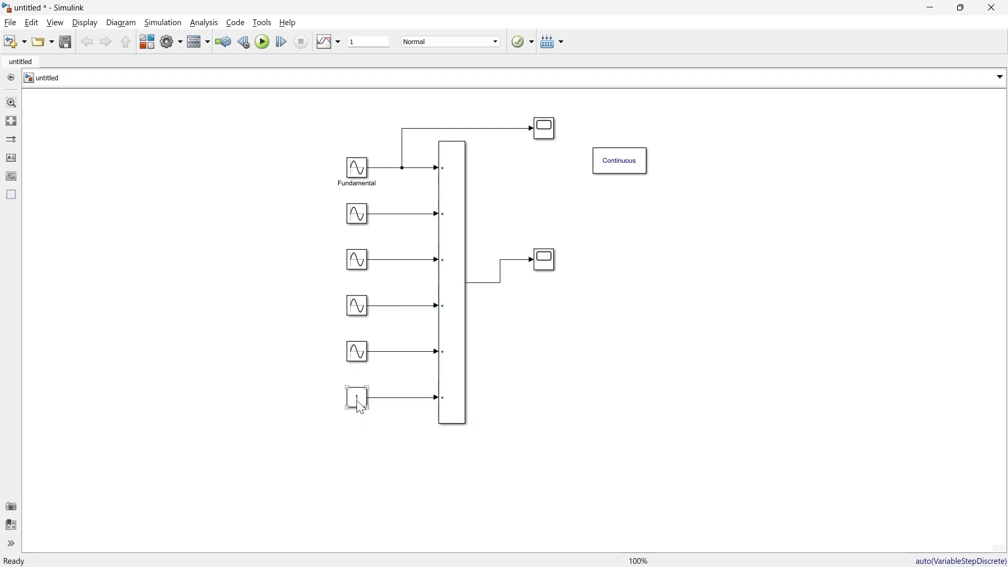
double_click(360, 408)
left_click_drag(546, 376, 467, 269)
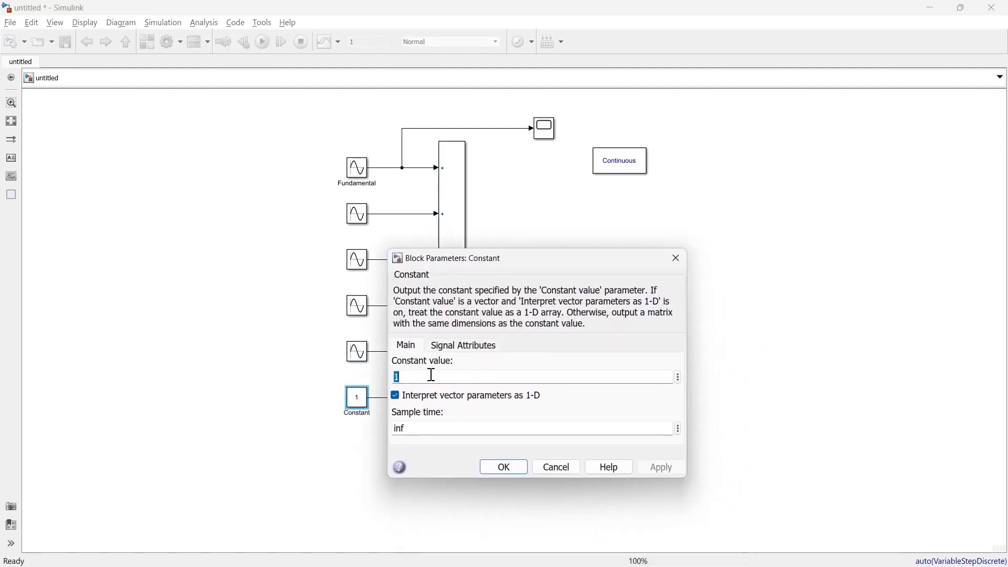
left_click(501, 466)
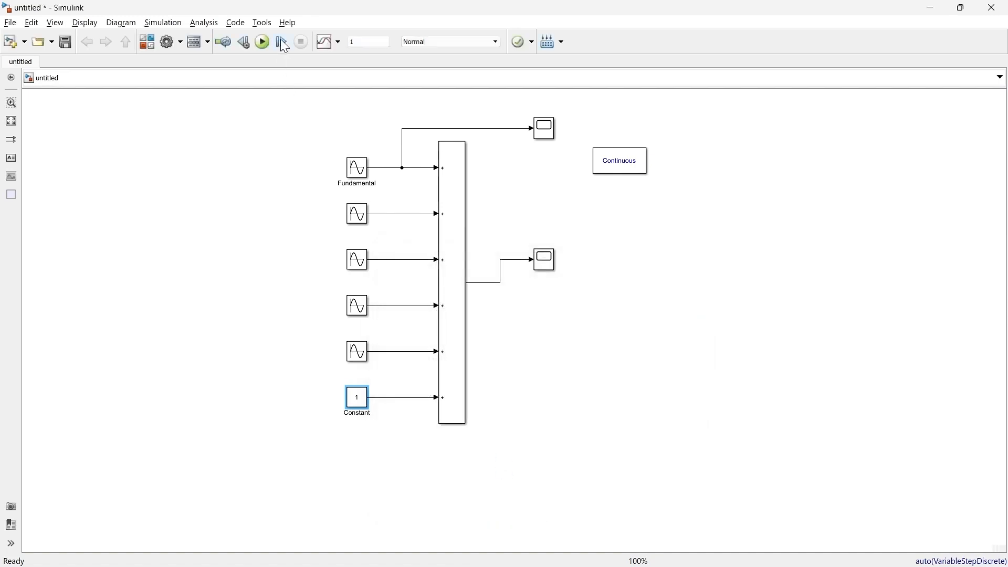
- Run the simulation with the added constant, then open the FFT Analysis tool from the powergui block and maximize its window
left_click(266, 43)
left_click(623, 172)
double_click(623, 172)
left_click(492, 132)
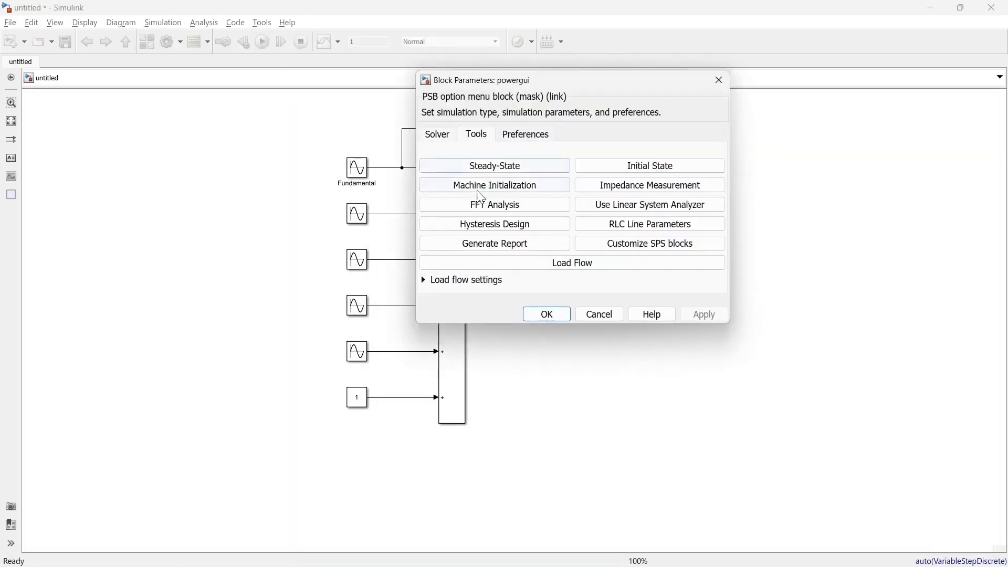
left_click(480, 203)
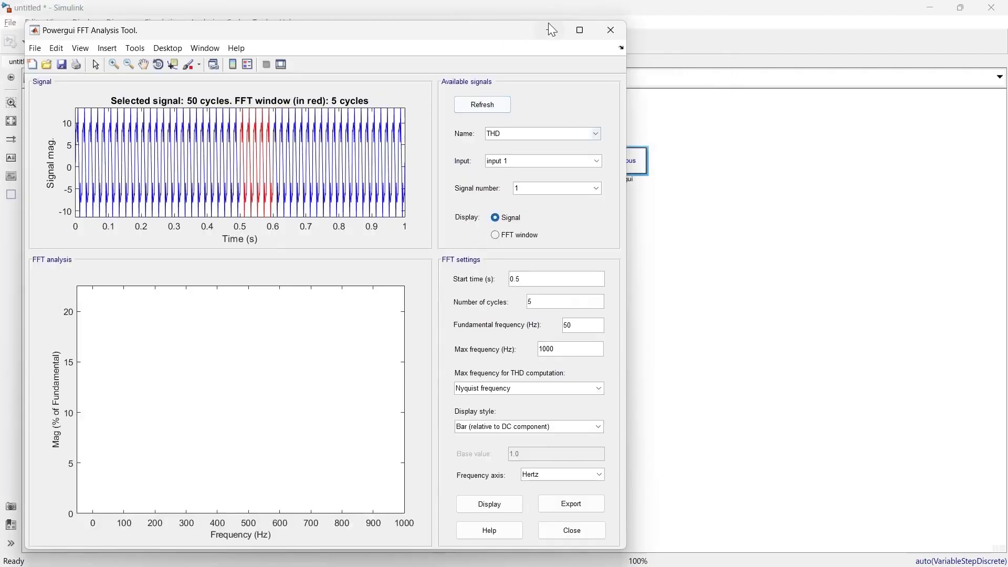
left_click(579, 30)
- Display the spectrum of the THD signal in the Bar (relative to DC component) style
left_click(774, 430)
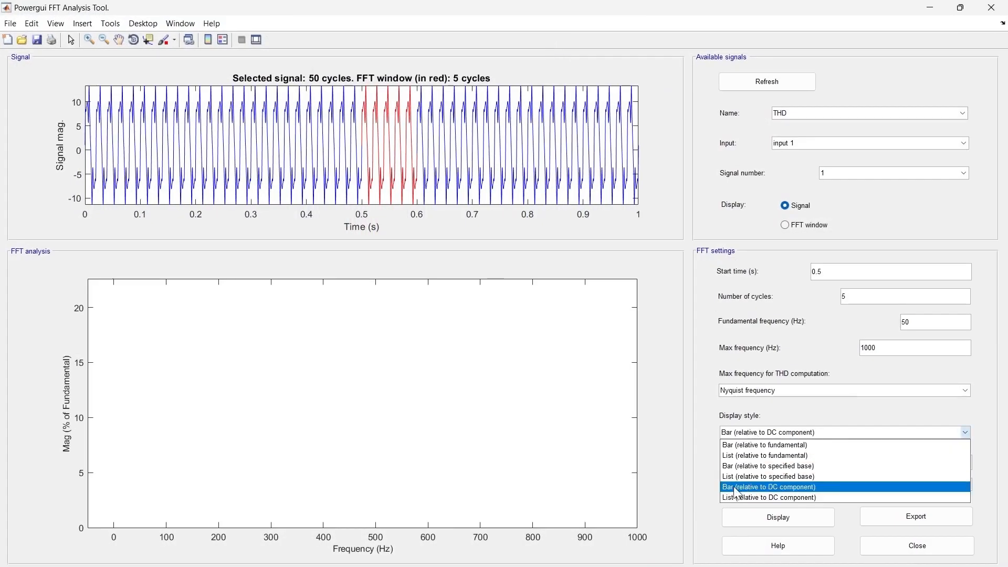
left_click(780, 488)
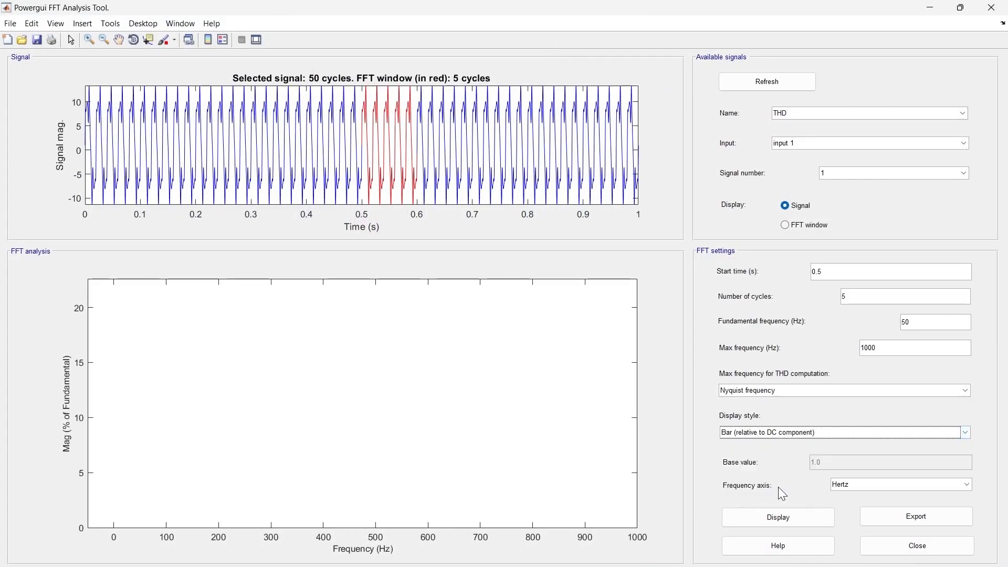
left_click(780, 521)
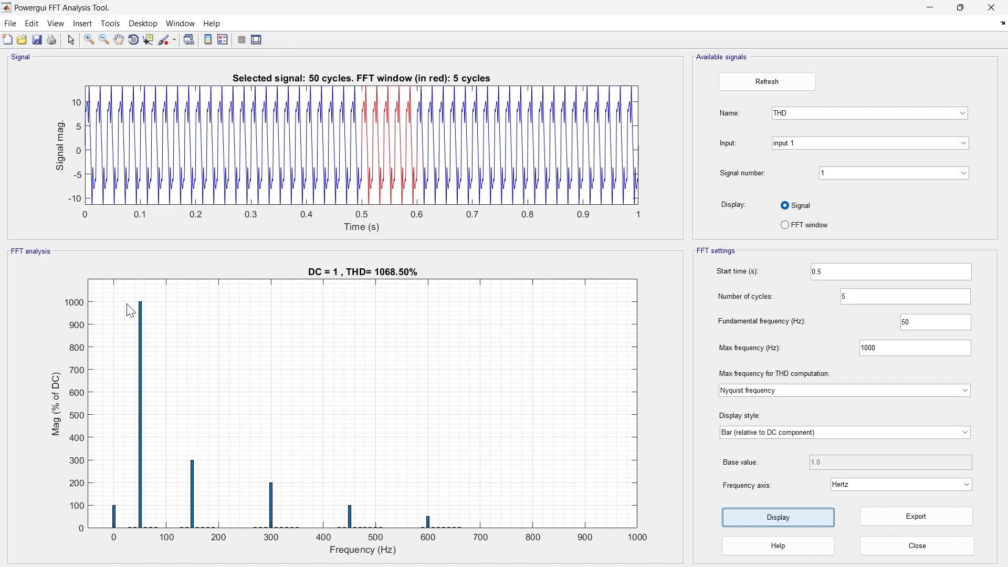
- Display the spectrum in the List (relative to DC component) style
left_click(845, 432)
left_click(767, 499)
left_click(778, 517)
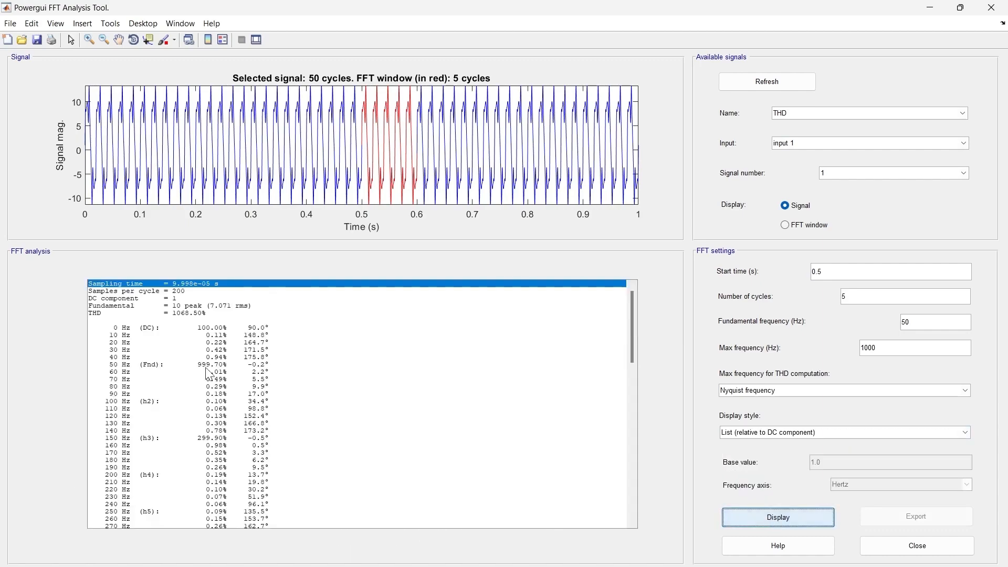
- Close the FFT analysis window and reopen the FFT Analysis tool from the powergui block
left_click(993, 7)
double_click(618, 166)
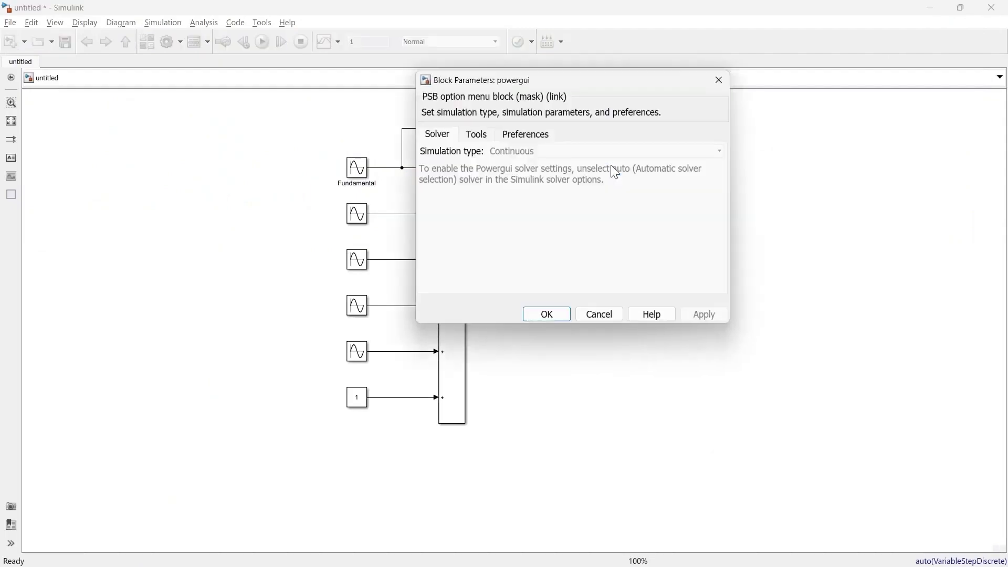
left_click(476, 133)
left_click(496, 223)
- Display the bar spectrum relative to the fundamental, and export it to a separate figure, closing that figure after viewing
left_click(490, 504)
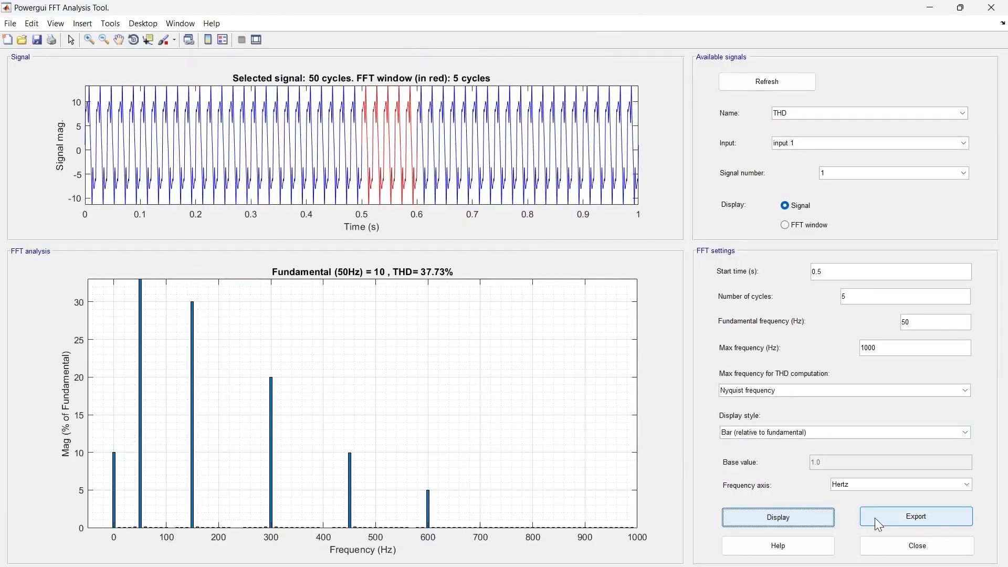
left_click(925, 513)
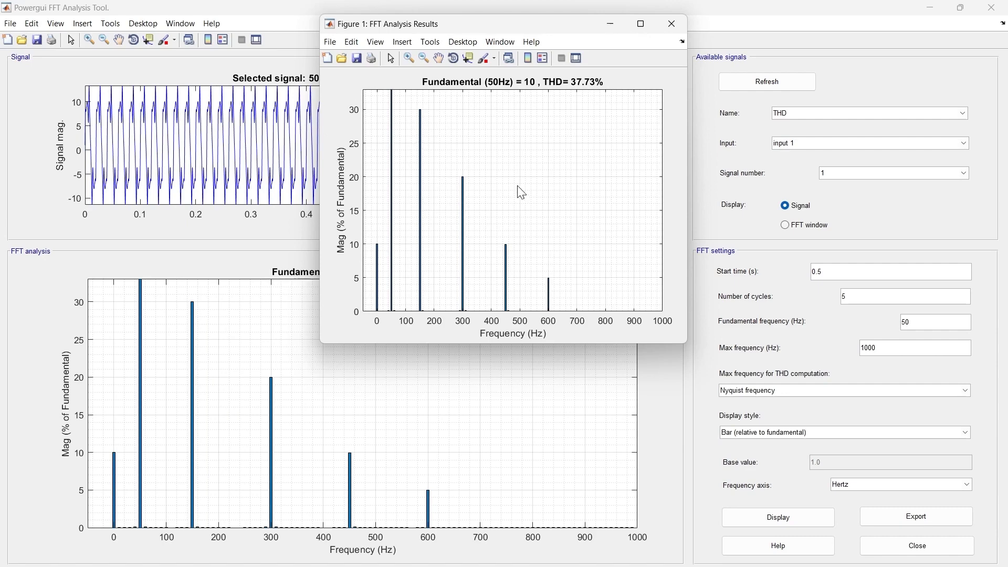
left_click(672, 24)
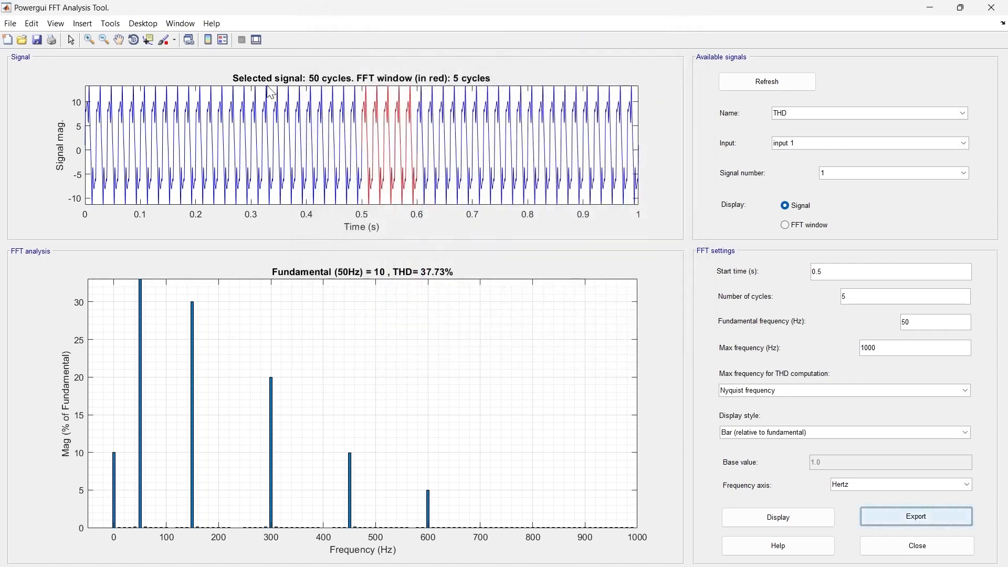
- Open the property editor for the FFT analysis figure and examine the text and font options of the signal plot's title
left_click(32, 24)
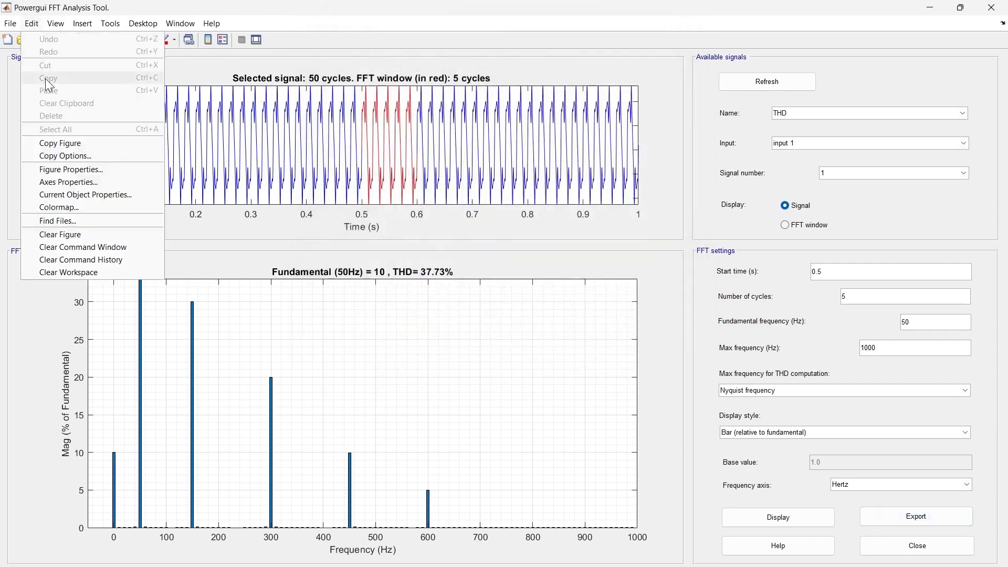
left_click(90, 174)
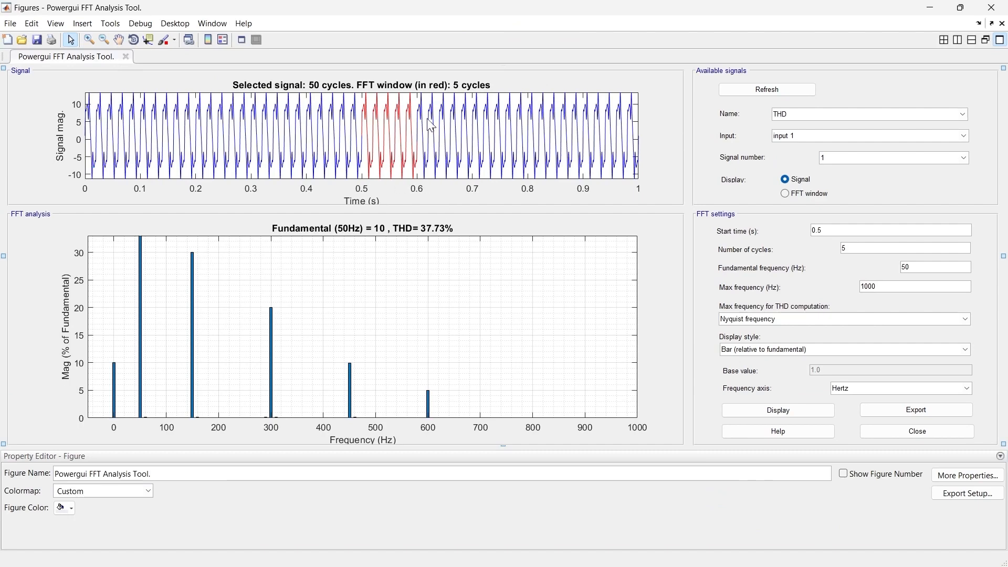
left_click(434, 90)
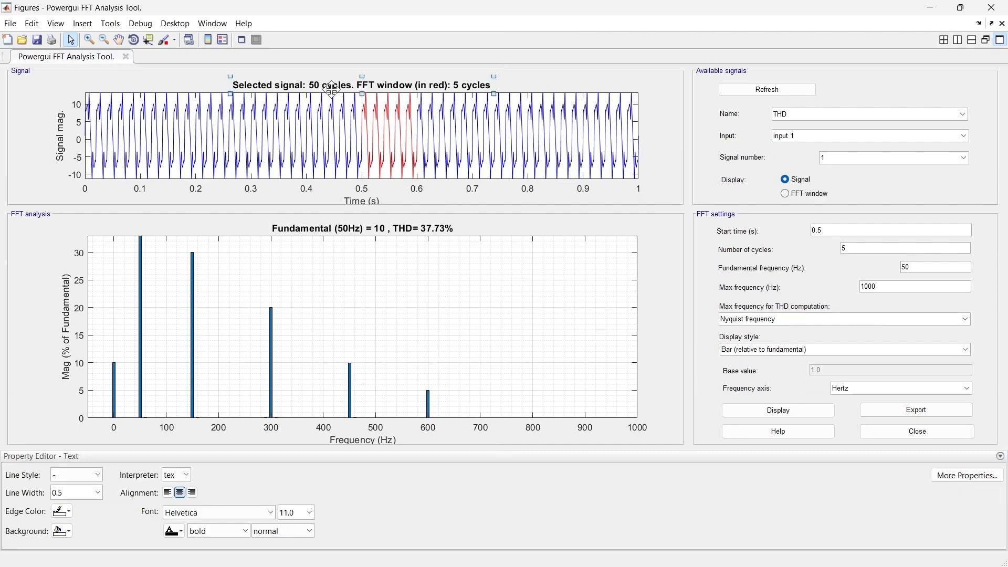
double_click(233, 85)
left_click_drag(231, 86, 499, 82)
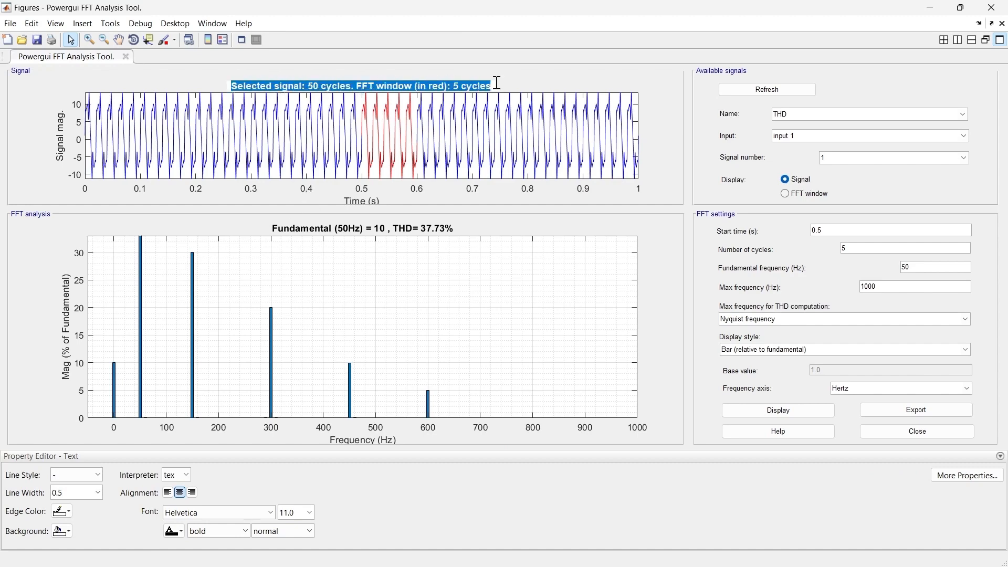
left_click(223, 512)
left_click(341, 498)
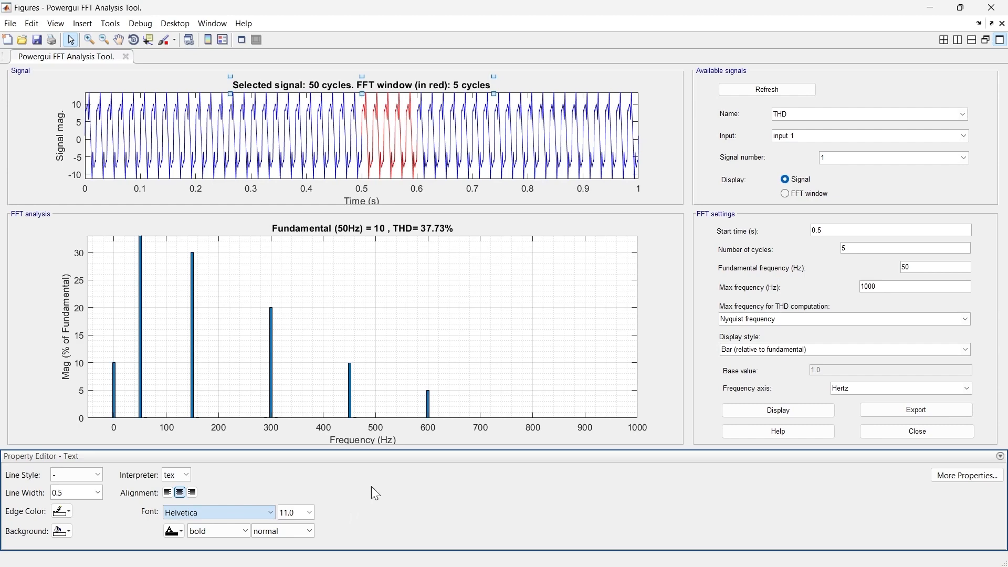
- Set the fill color of the spectrum bars in the FFT analysis plot to red and deselect them
left_click(417, 314)
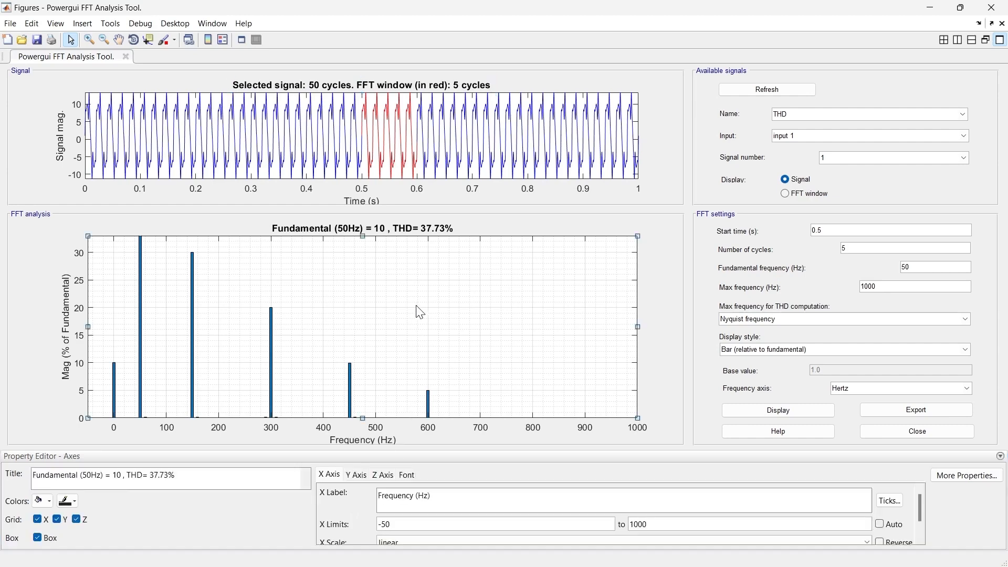
left_click(272, 332)
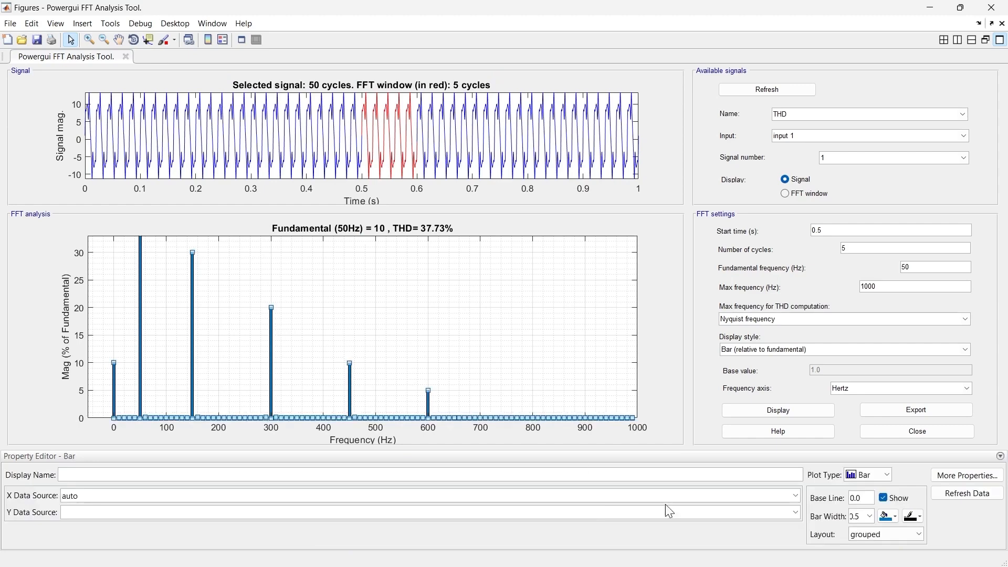
left_click(896, 520)
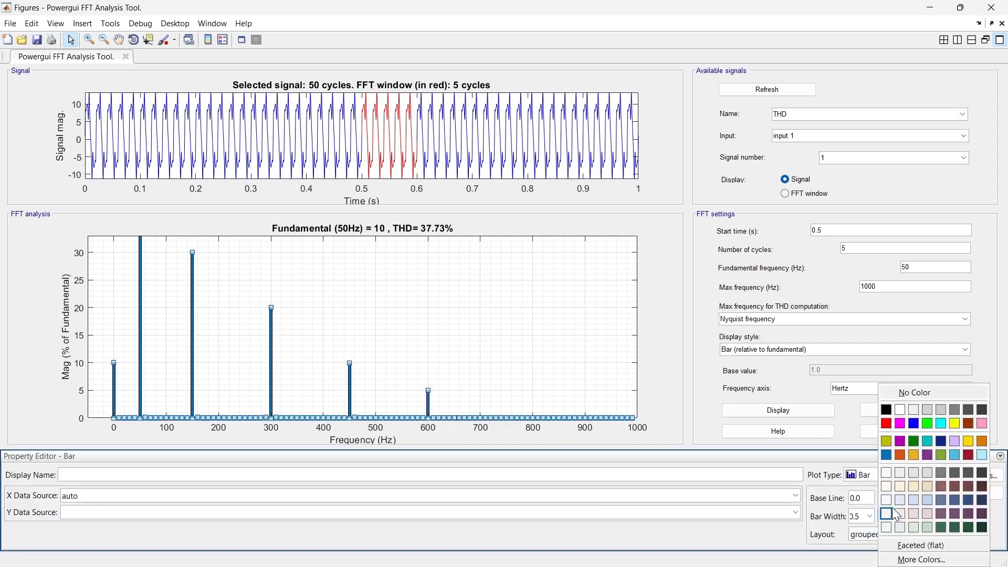
left_click(885, 425)
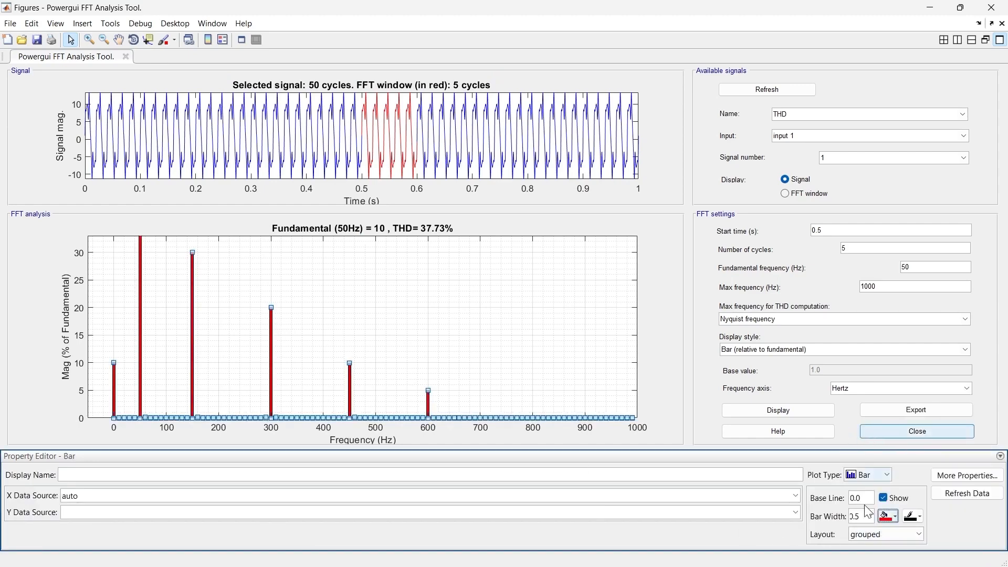
left_click(657, 260)
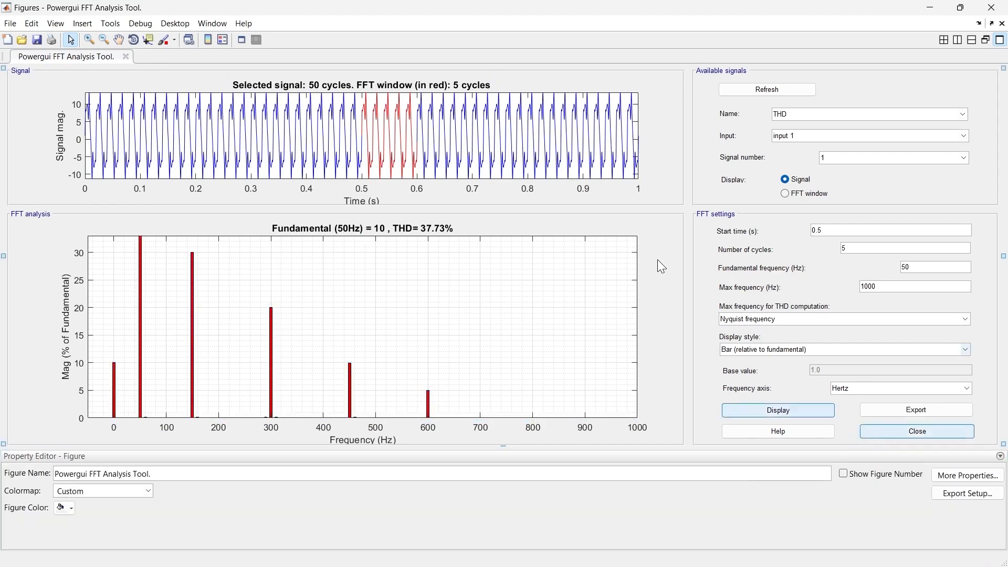